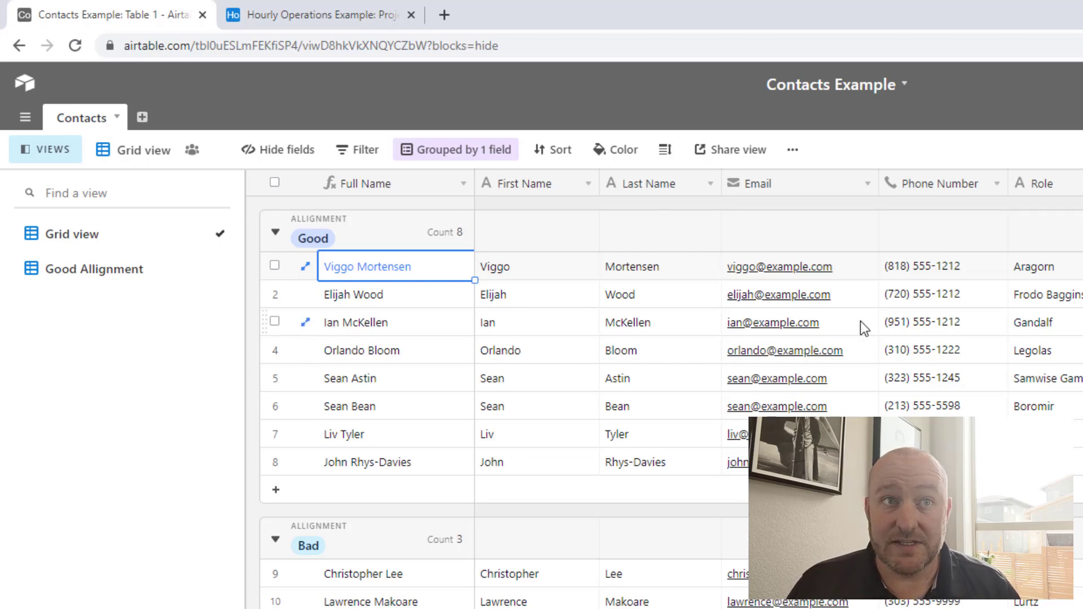
# Switch to the Good Allignment view and confirm its single filter leaves eight Good contacts
pyautogui.click(112, 276)
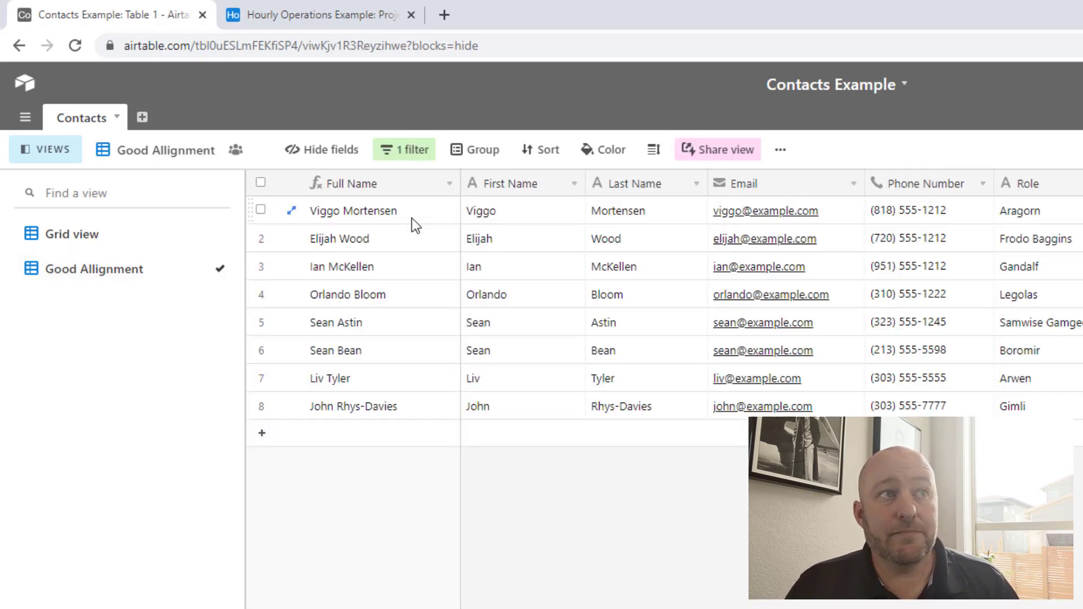
pyautogui.click(429, 409)
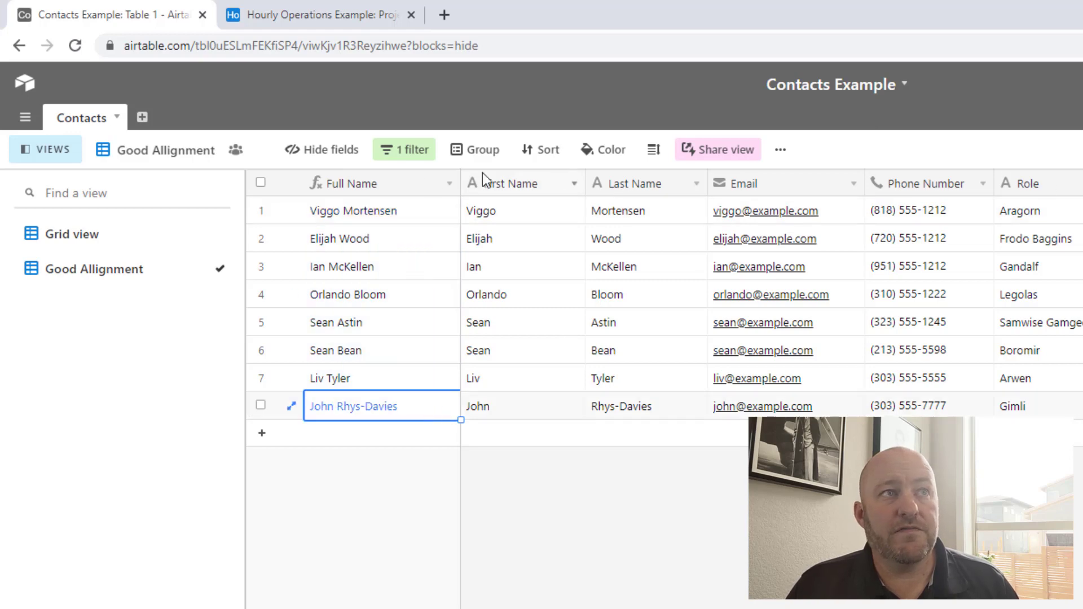
pyautogui.click(405, 149)
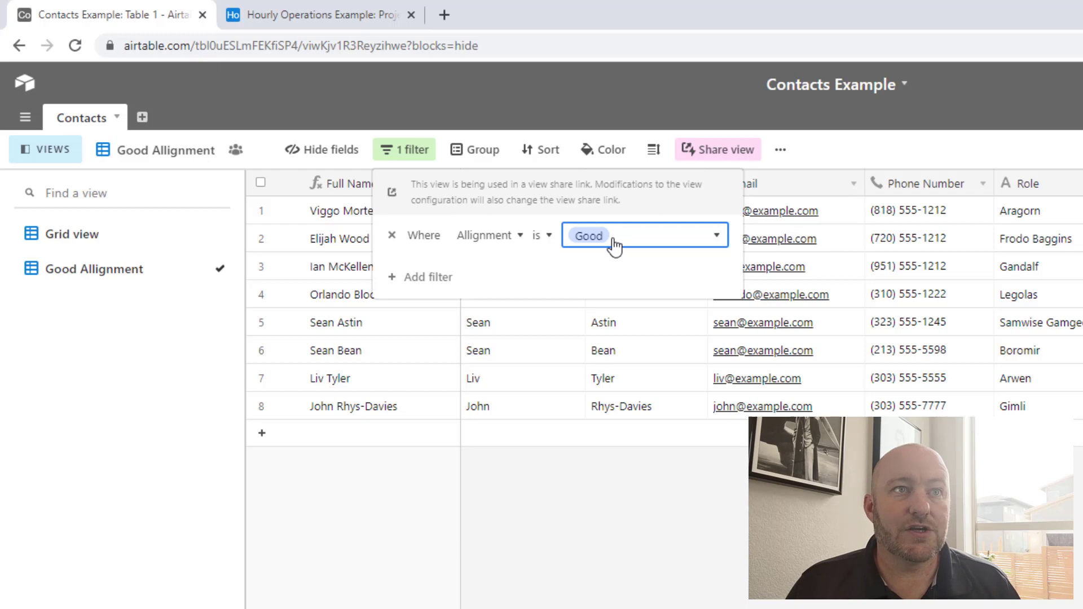
pyautogui.press('Escape')
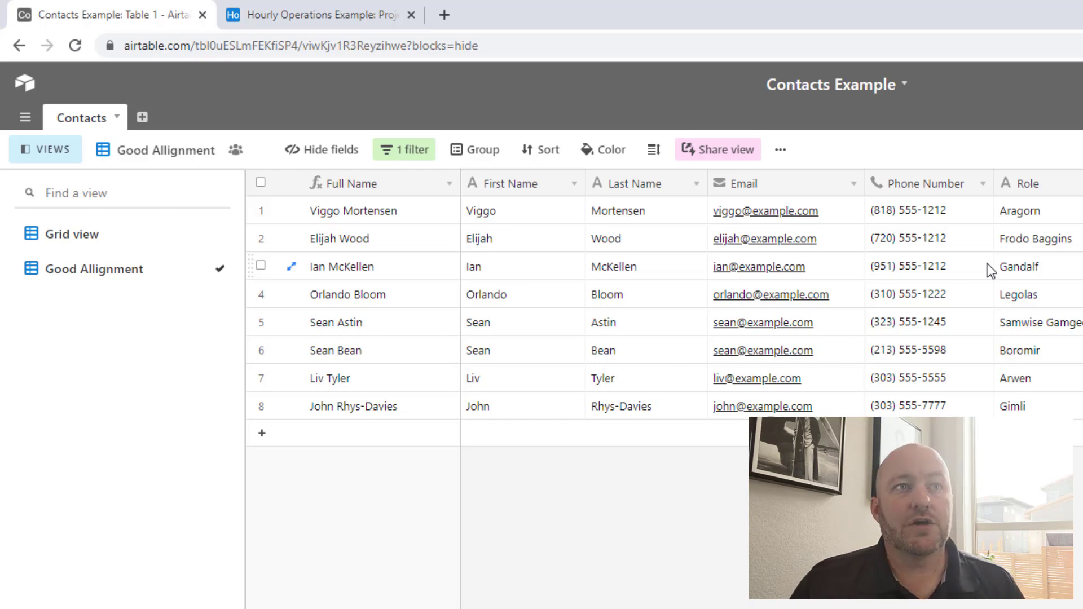
pyautogui.click(941, 277)
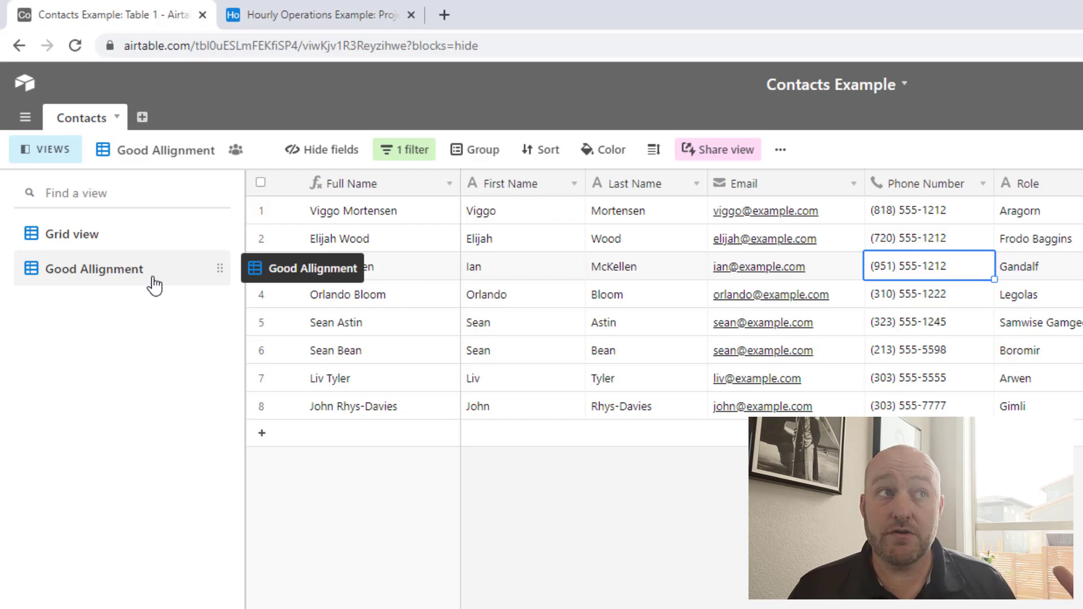
pyautogui.click(344, 14)
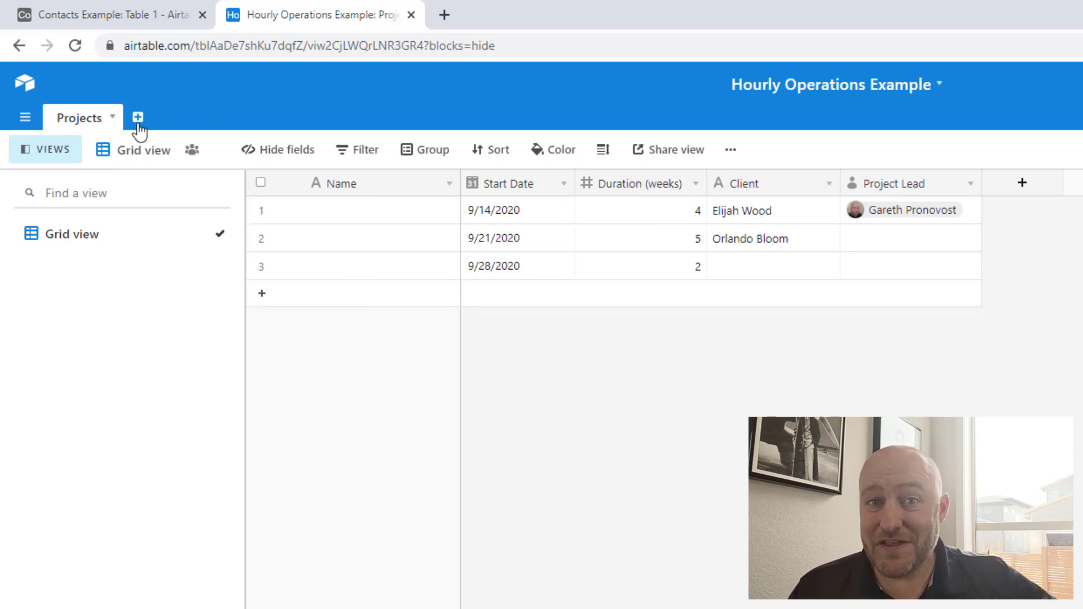
pyautogui.click(777, 219)
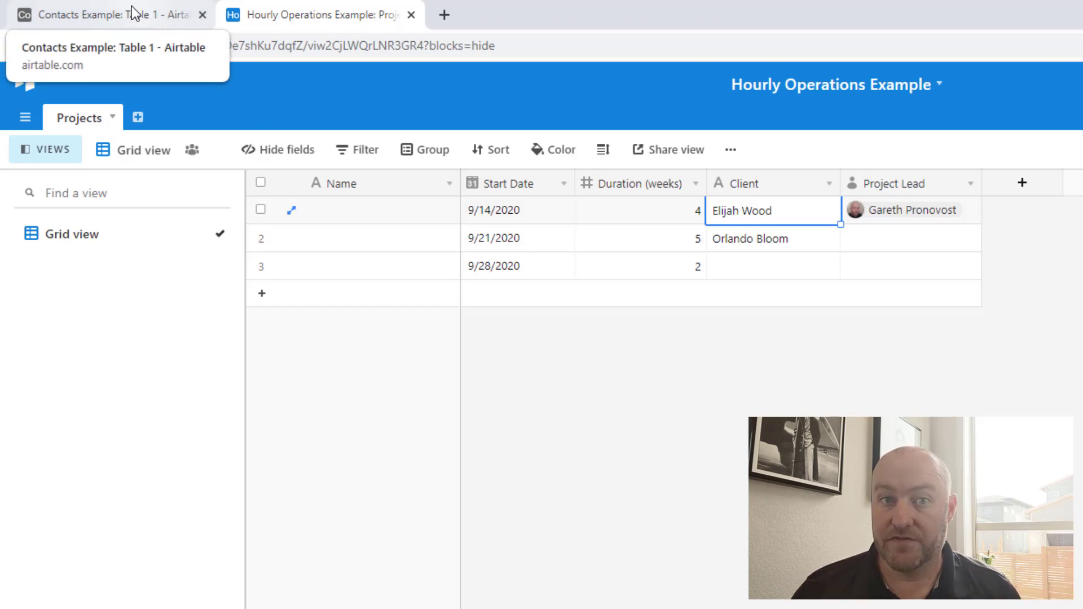
pyautogui.moveTo(593, 211)
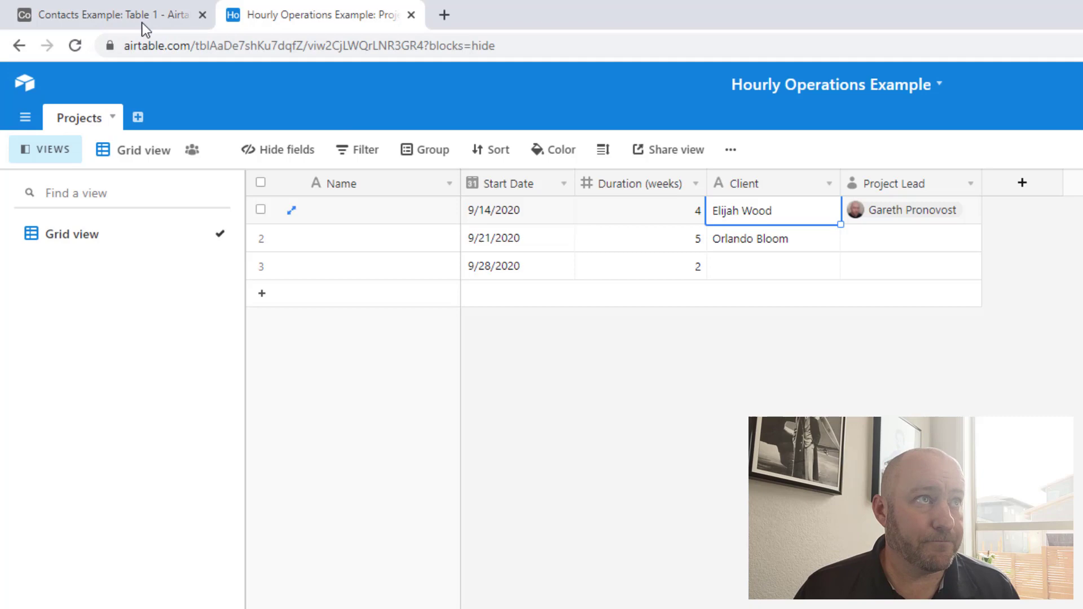
pyautogui.click(80, 15)
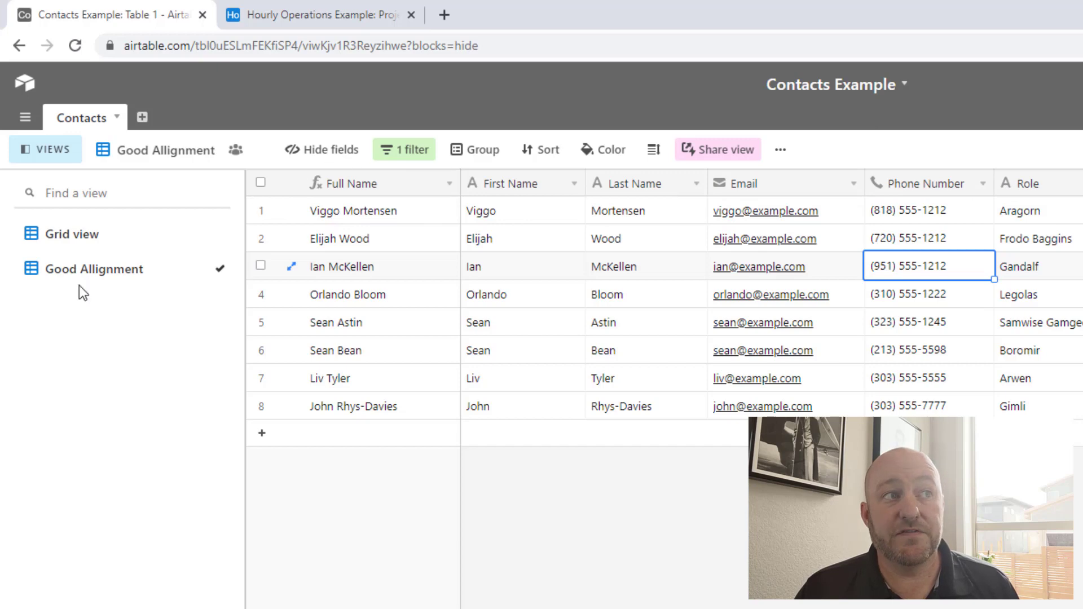
pyautogui.click(85, 269)
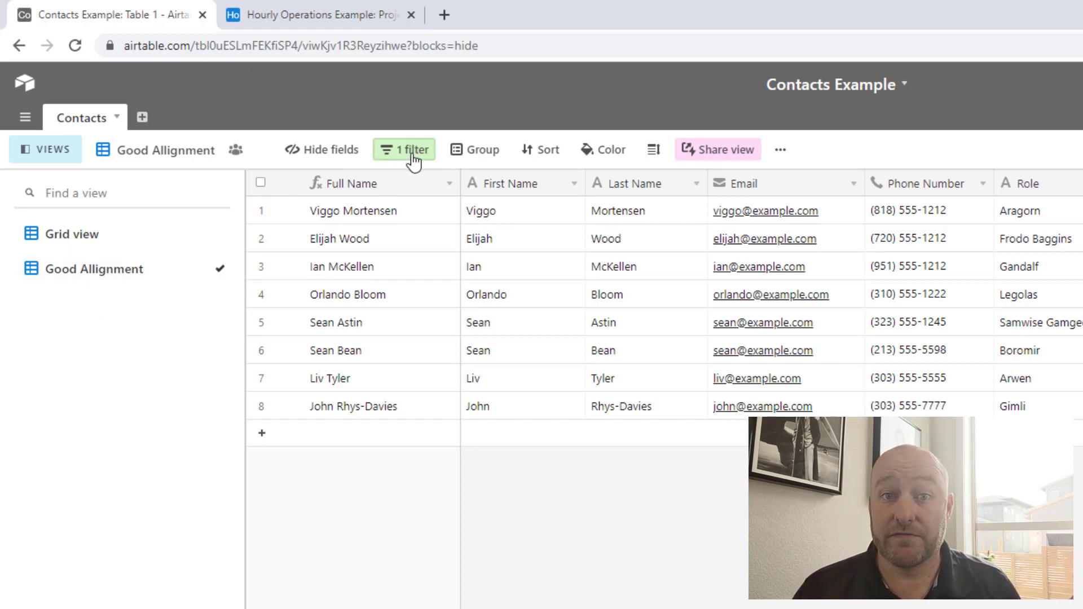
pyautogui.click(716, 150)
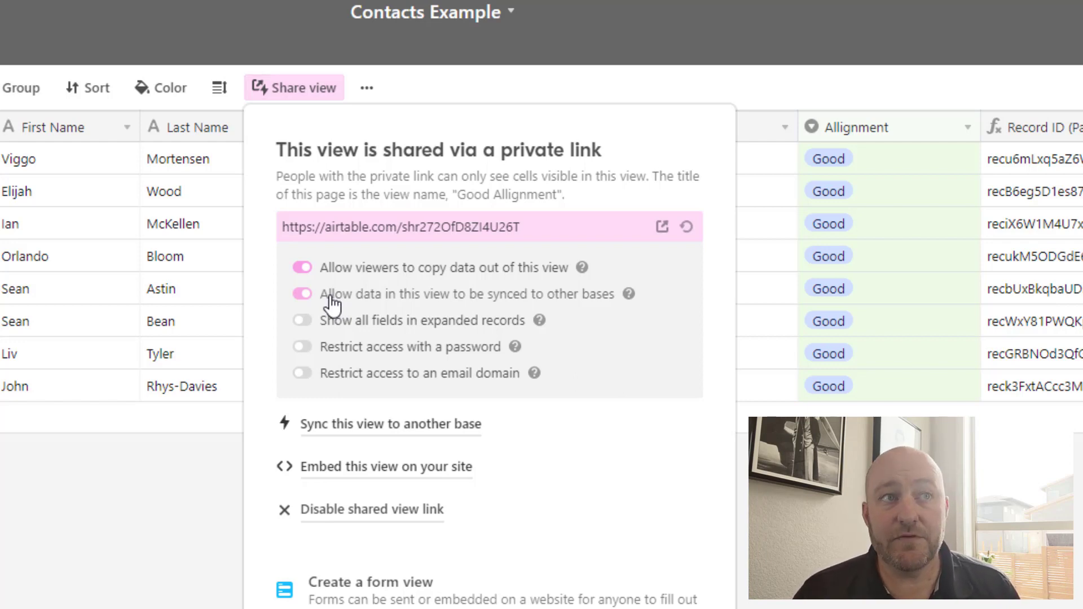
pyautogui.click(303, 293)
pyautogui.click(331, 303)
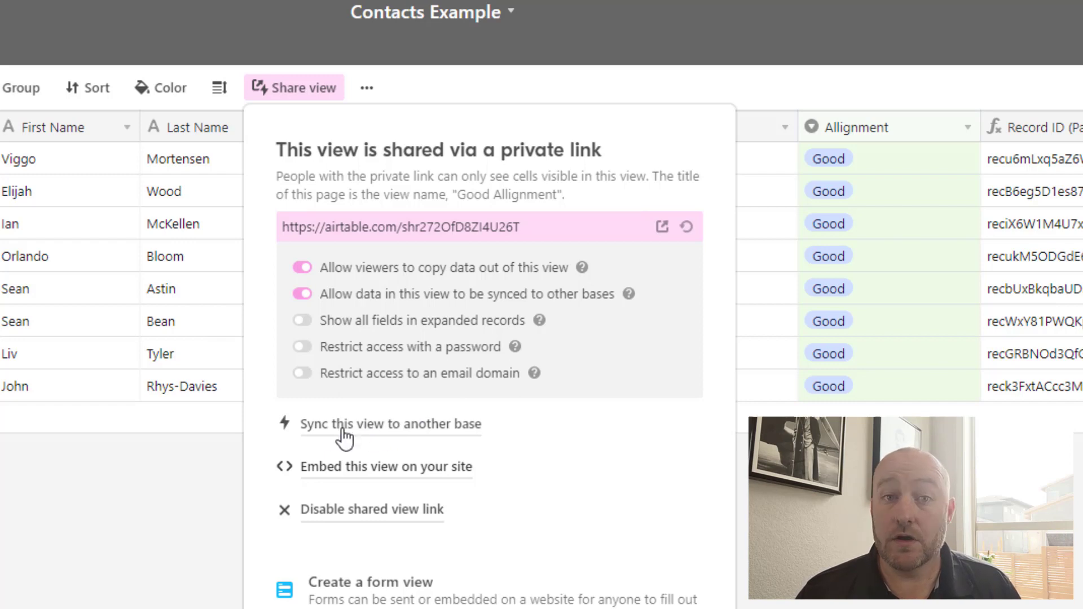
pyautogui.click(160, 551)
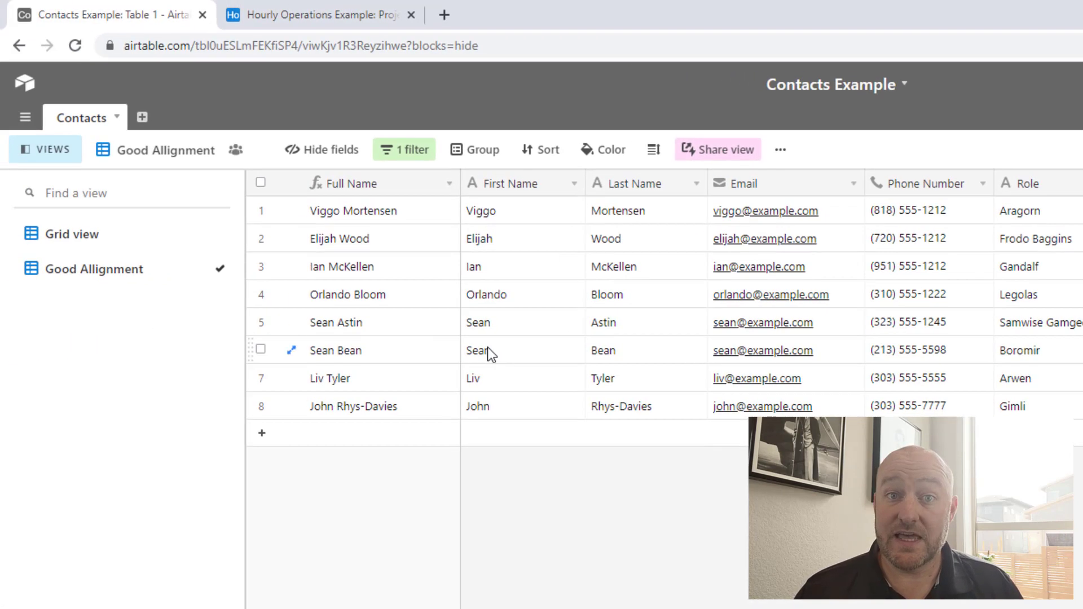
# In Hourly Operations Example, begin a new synced table sourced from a shared view
pyautogui.click(319, 13)
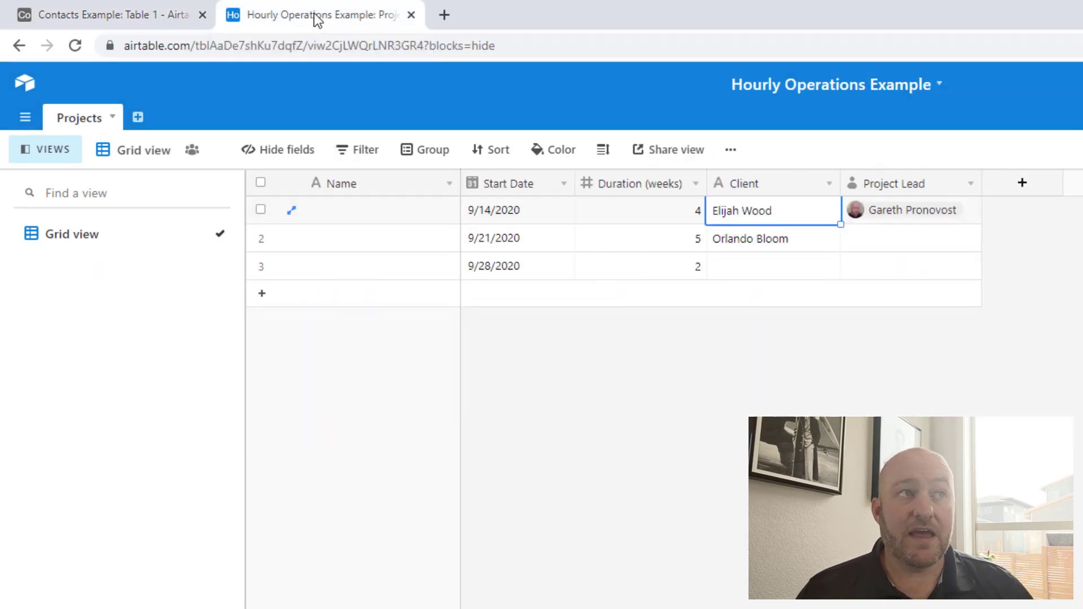
pyautogui.click(139, 119)
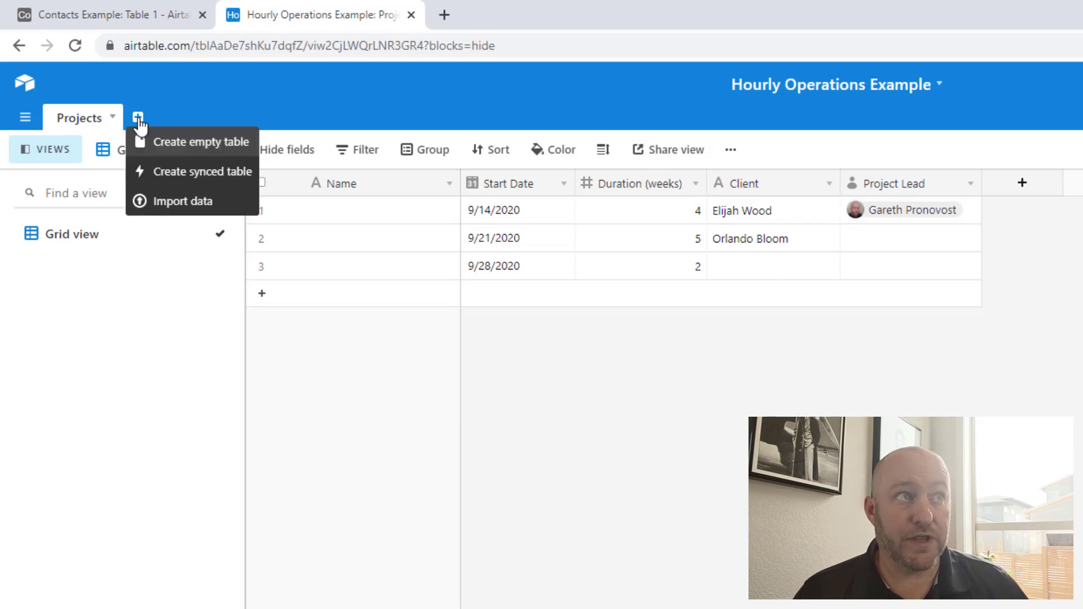
pyautogui.click(182, 175)
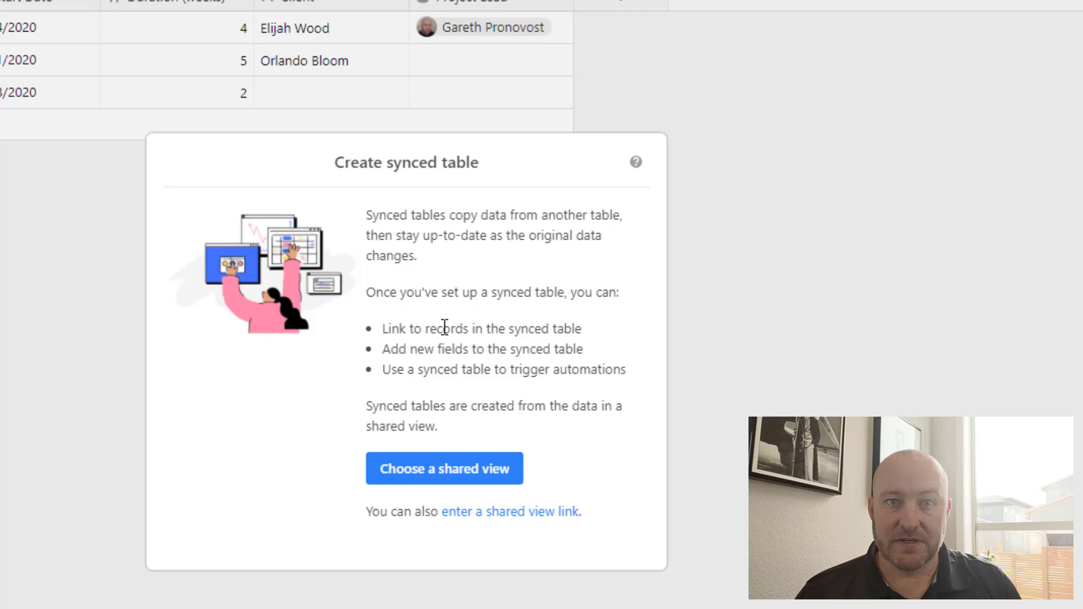
pyautogui.click(447, 476)
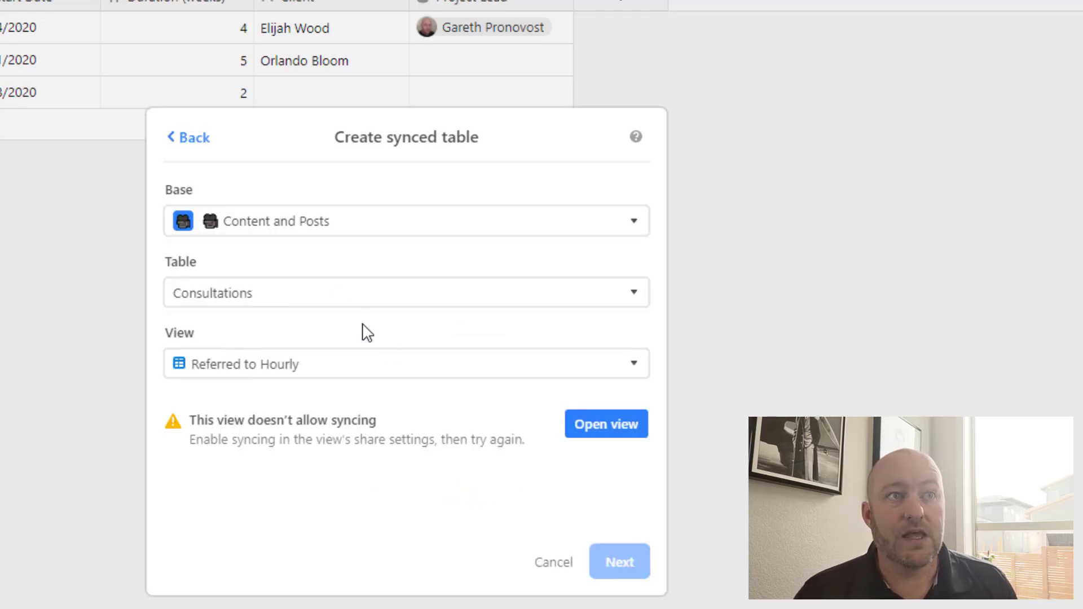
# Choose Contacts Example > Contacts > Good Allignment as the source and continue to sync settings
pyautogui.click(295, 223)
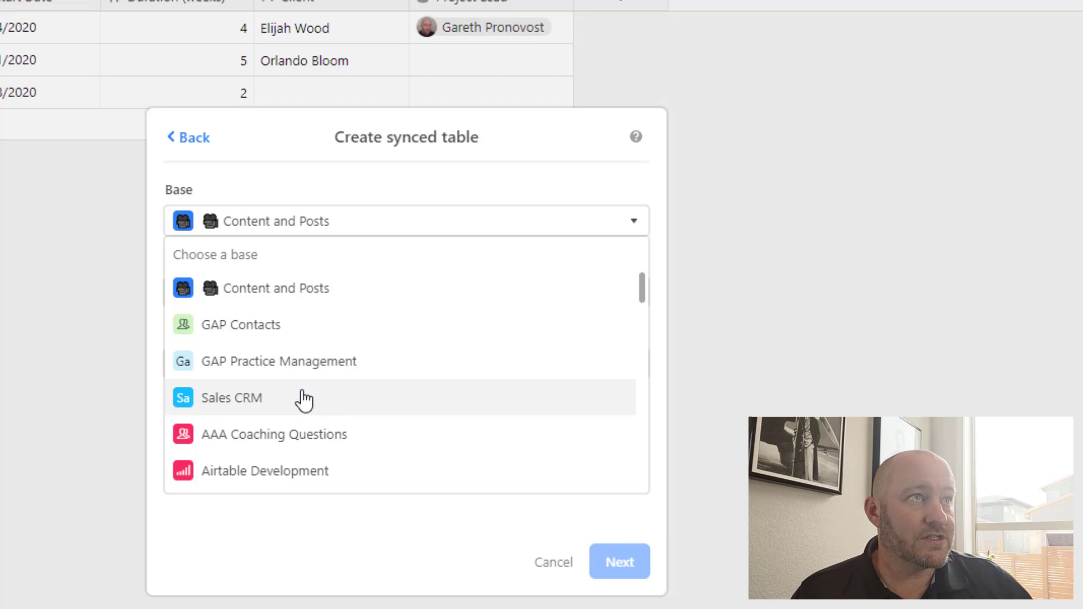
pyautogui.write('cont')
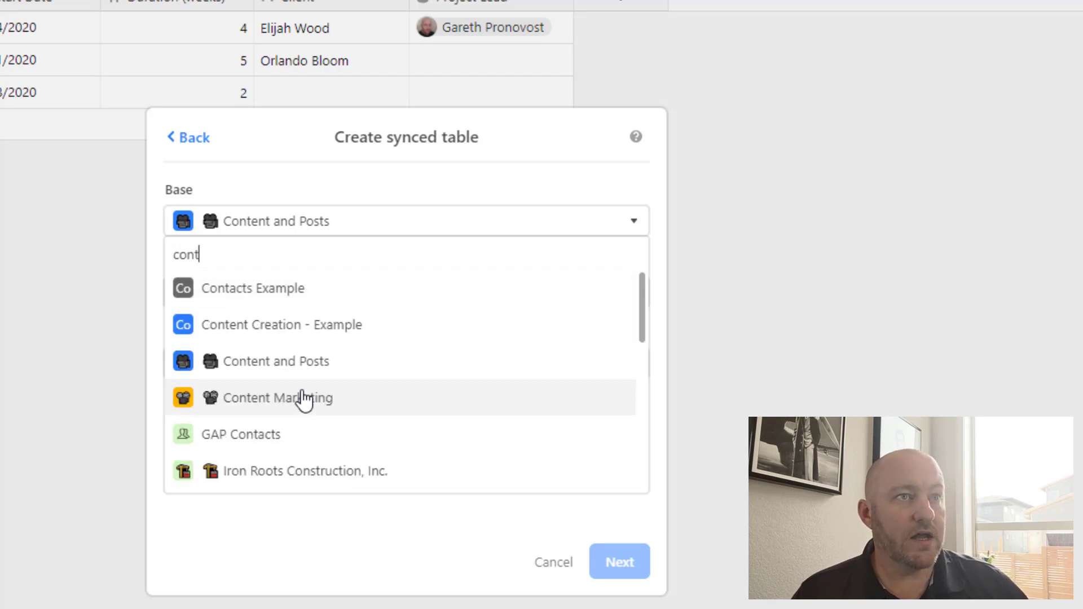
pyautogui.write('a')
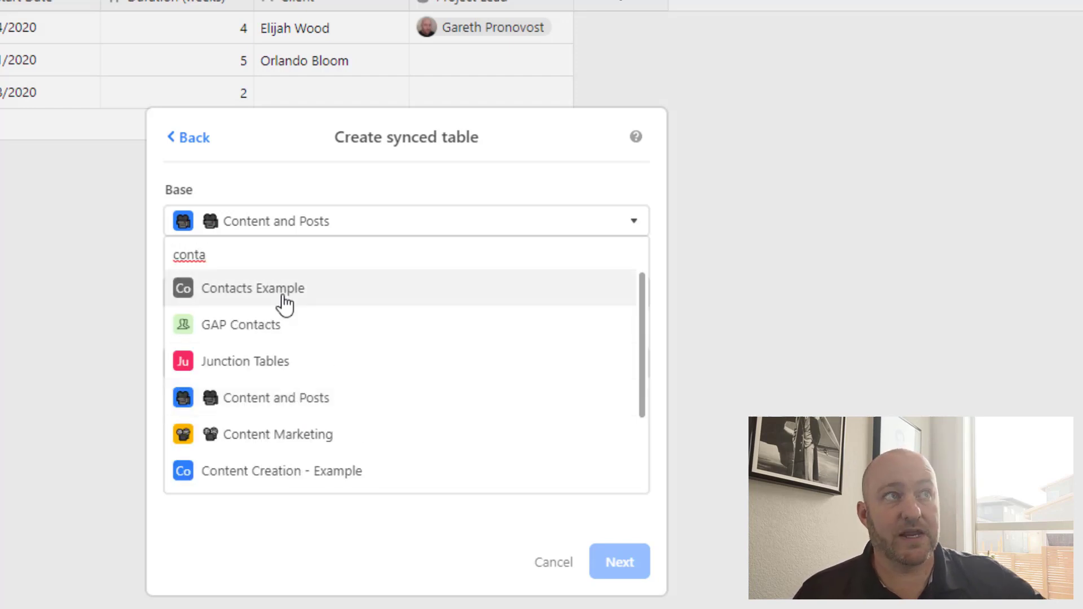
pyautogui.click(284, 302)
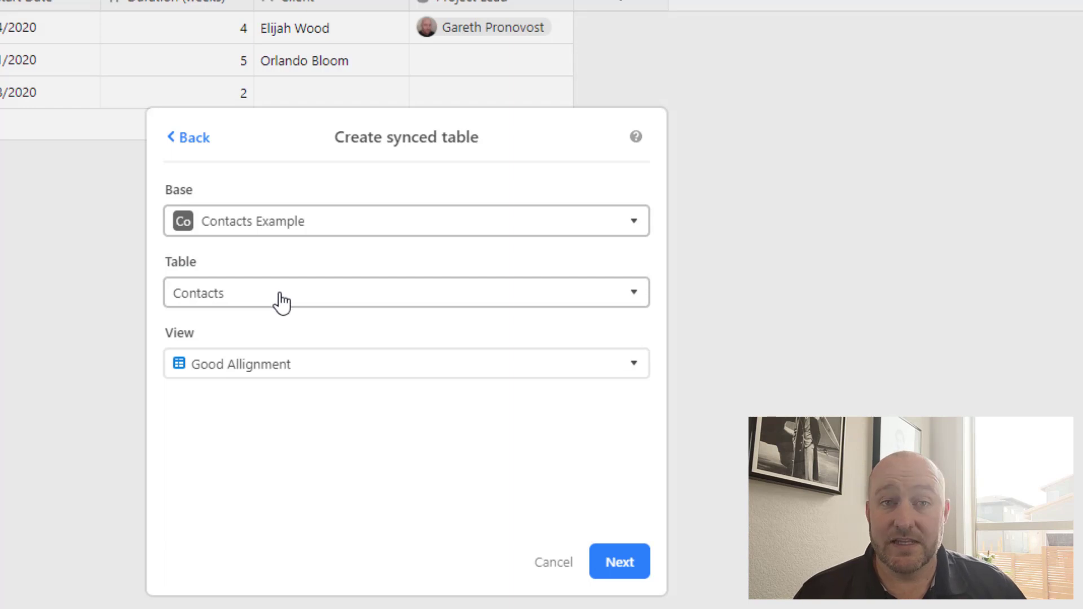
pyautogui.click(282, 300)
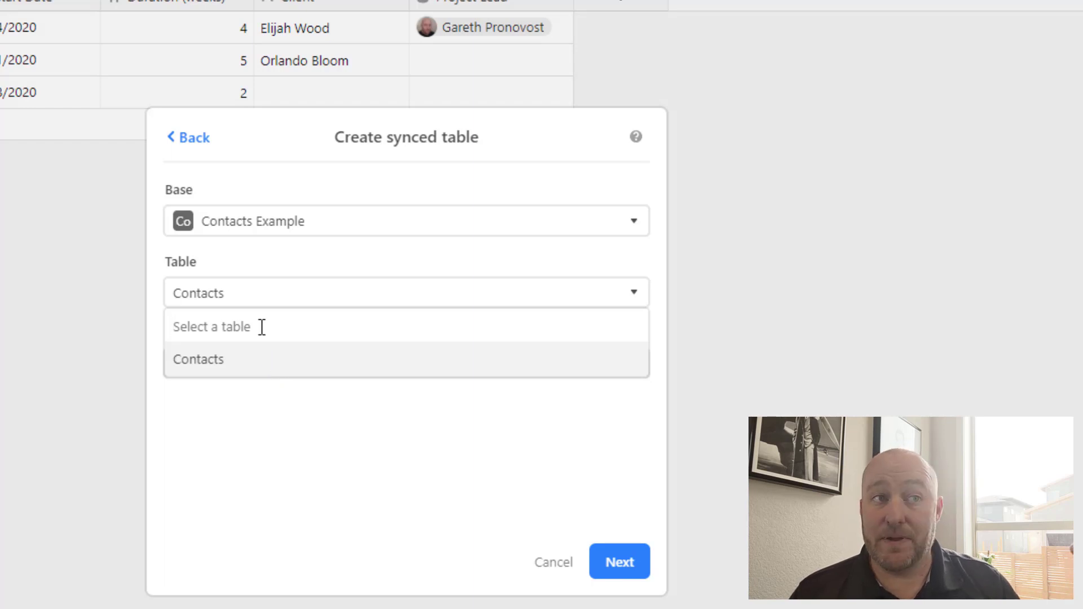
pyautogui.click(275, 361)
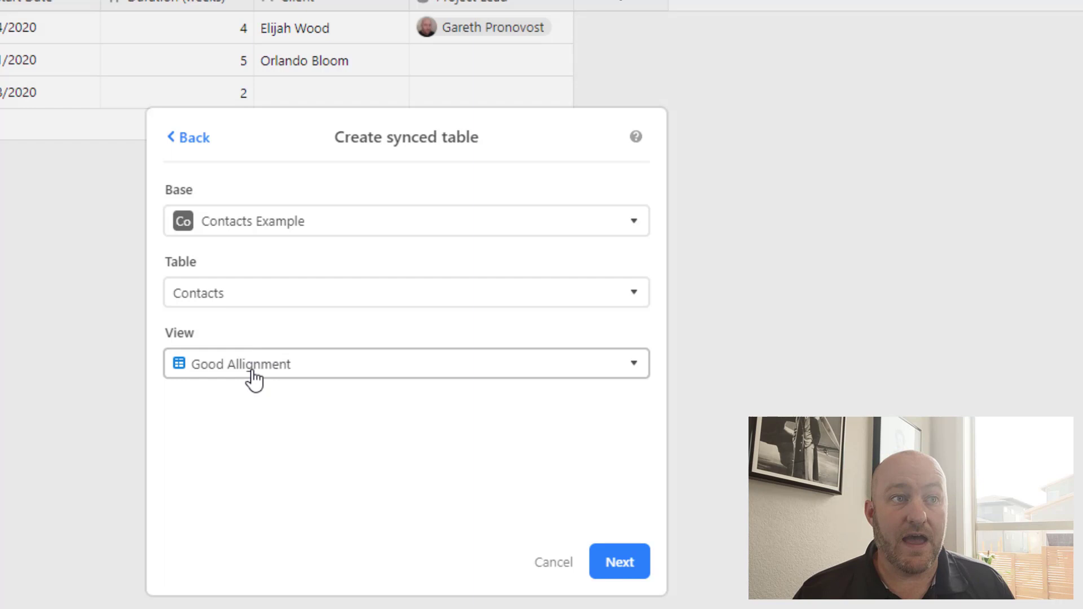
pyautogui.click(255, 366)
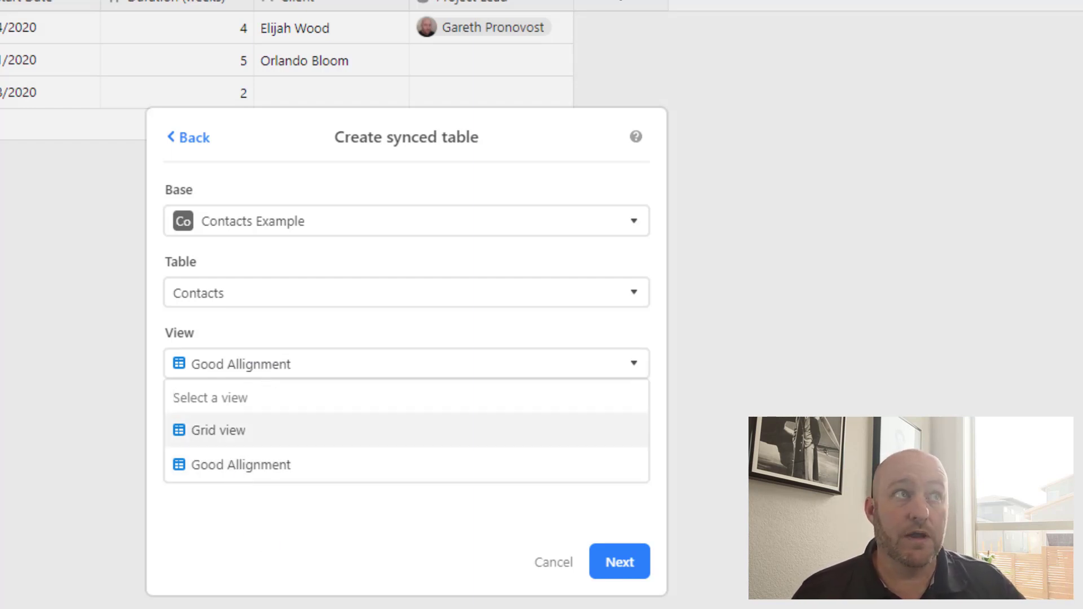
pyautogui.click(257, 465)
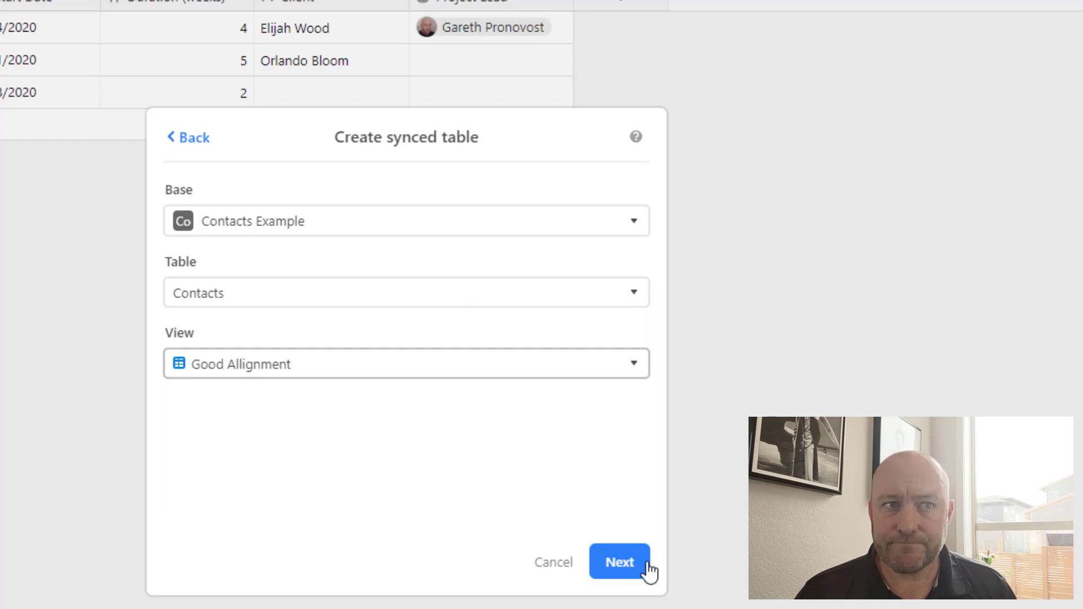
pyautogui.click(620, 563)
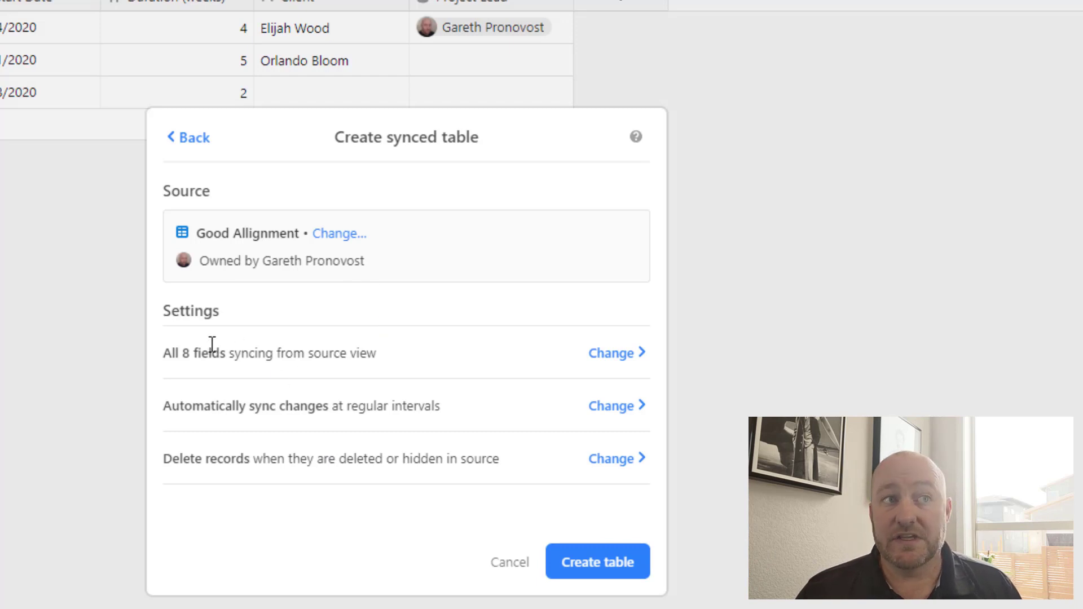
# Review field syncing, briefly excluding Email and Role, then keep all fields synced
pyautogui.click(596, 353)
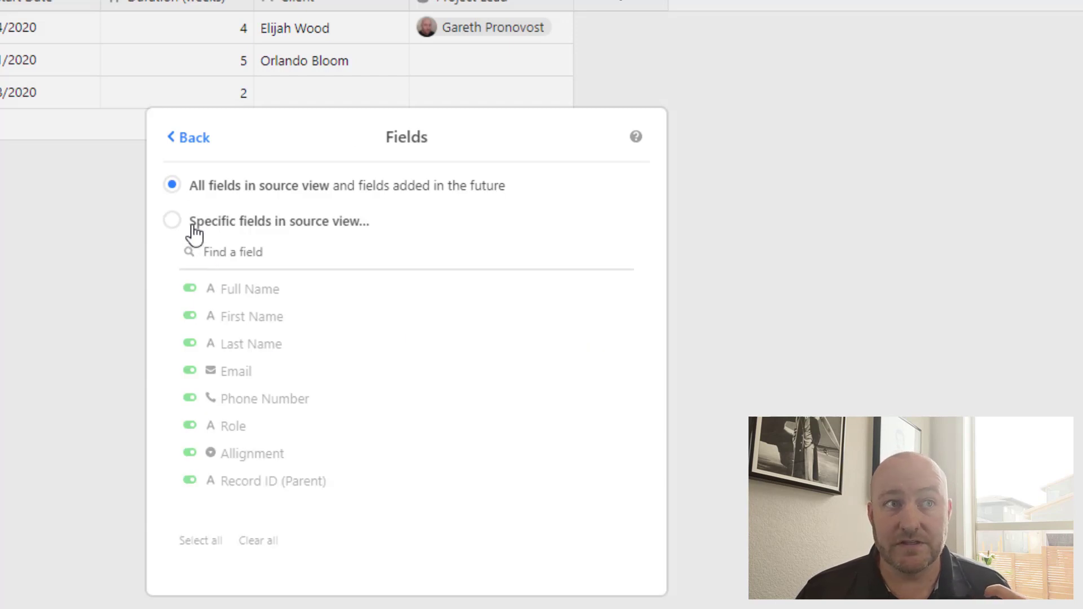
pyautogui.click(172, 221)
pyautogui.click(221, 373)
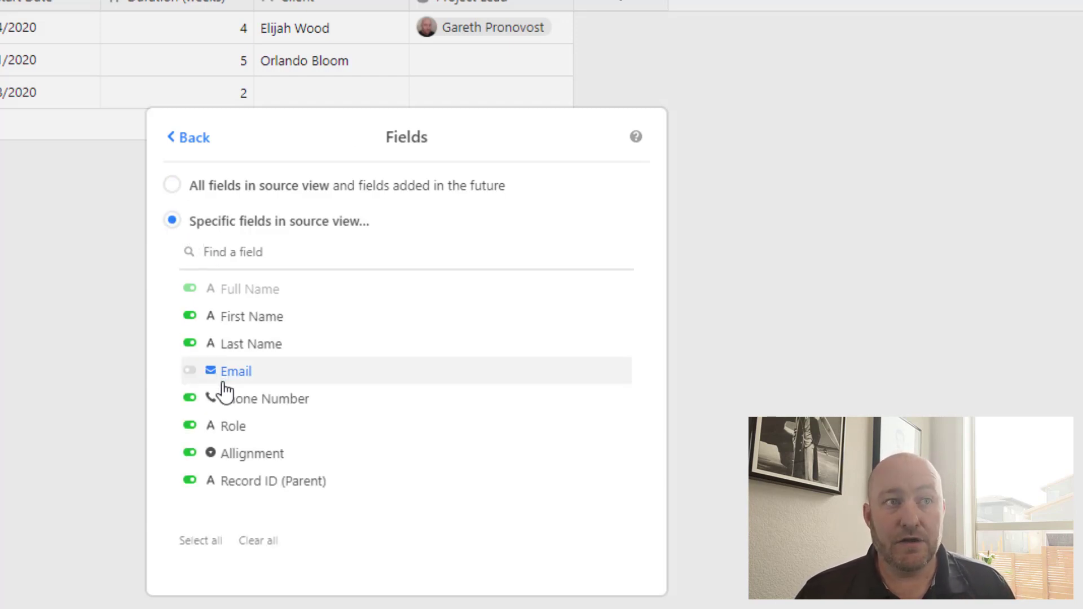
pyautogui.click(220, 425)
pyautogui.click(211, 191)
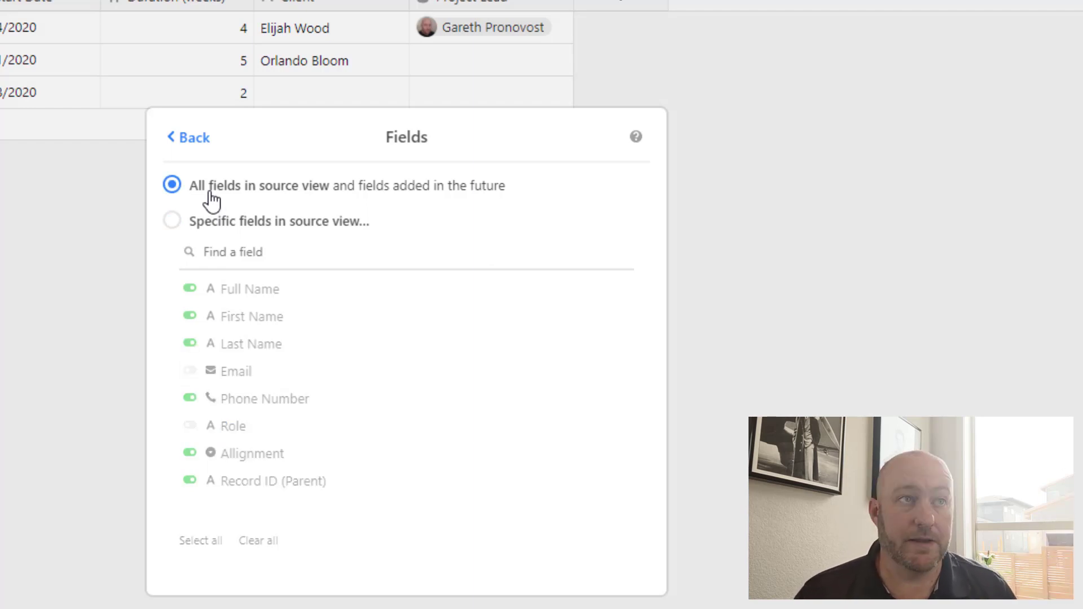
pyautogui.click(194, 137)
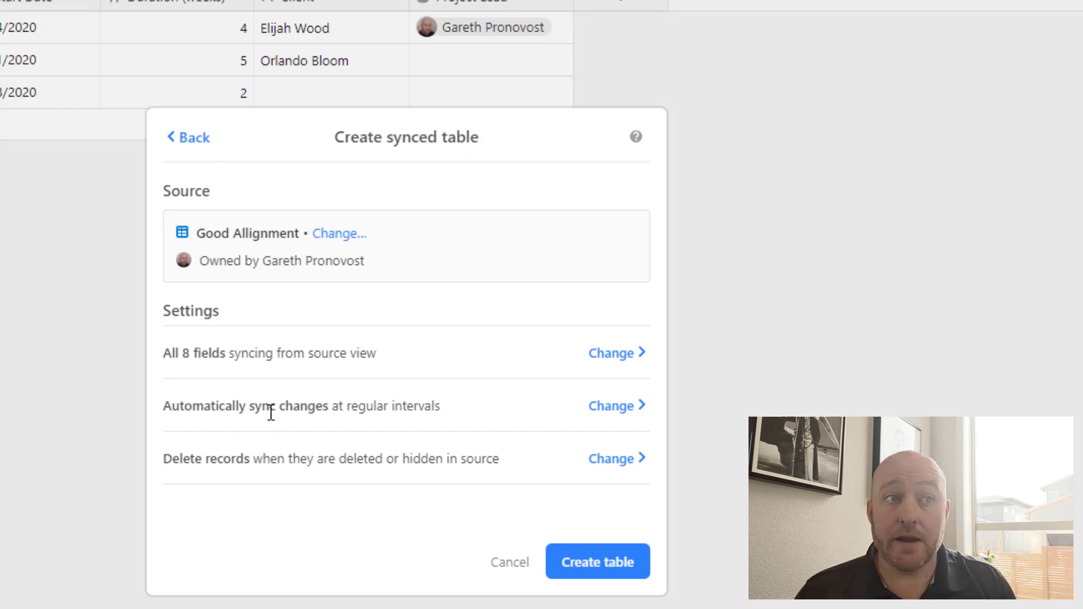
# Keep automatic sync timing and set deleted or hidden source records to be left in this table
pyautogui.click(614, 406)
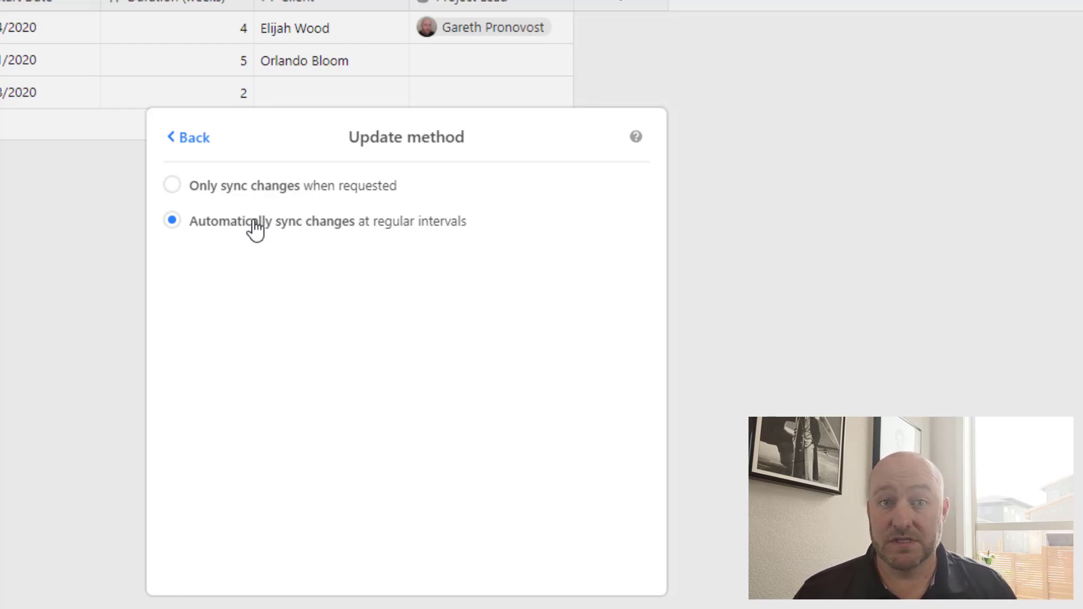
pyautogui.click(193, 137)
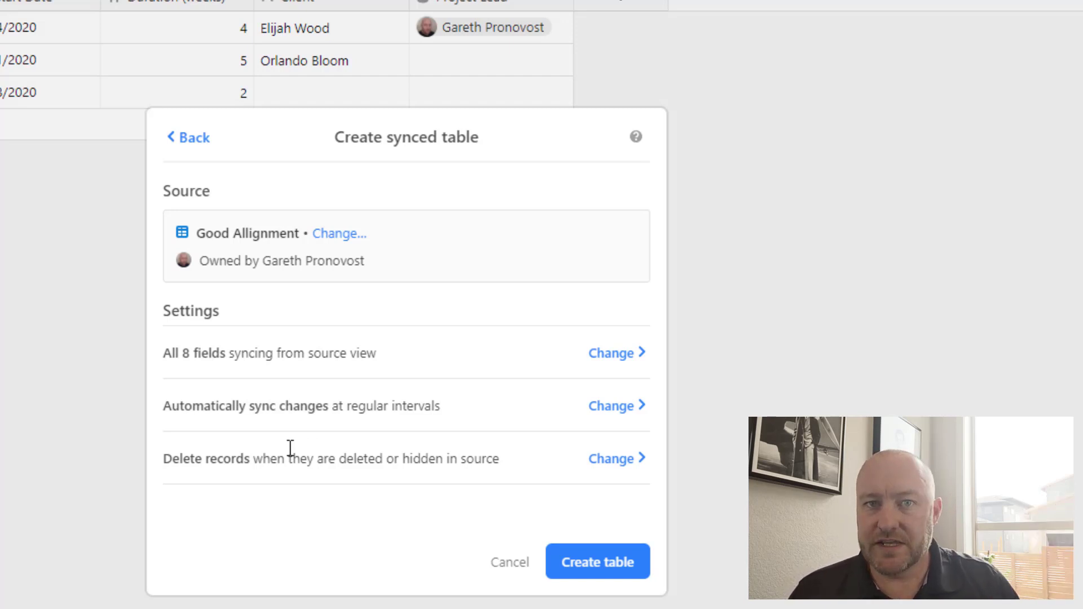
pyautogui.click(616, 461)
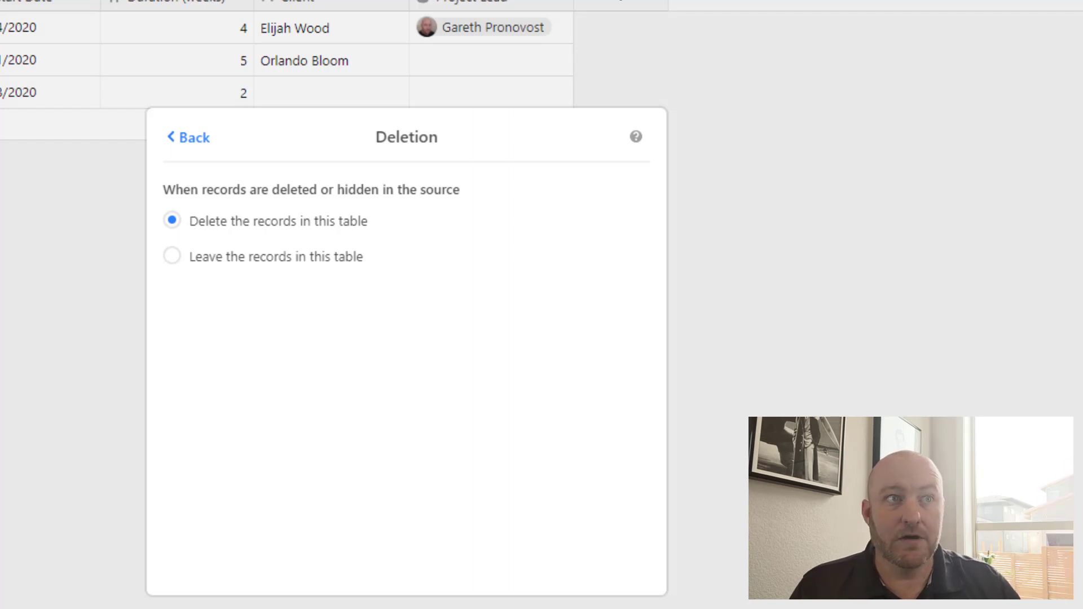
pyautogui.click(254, 258)
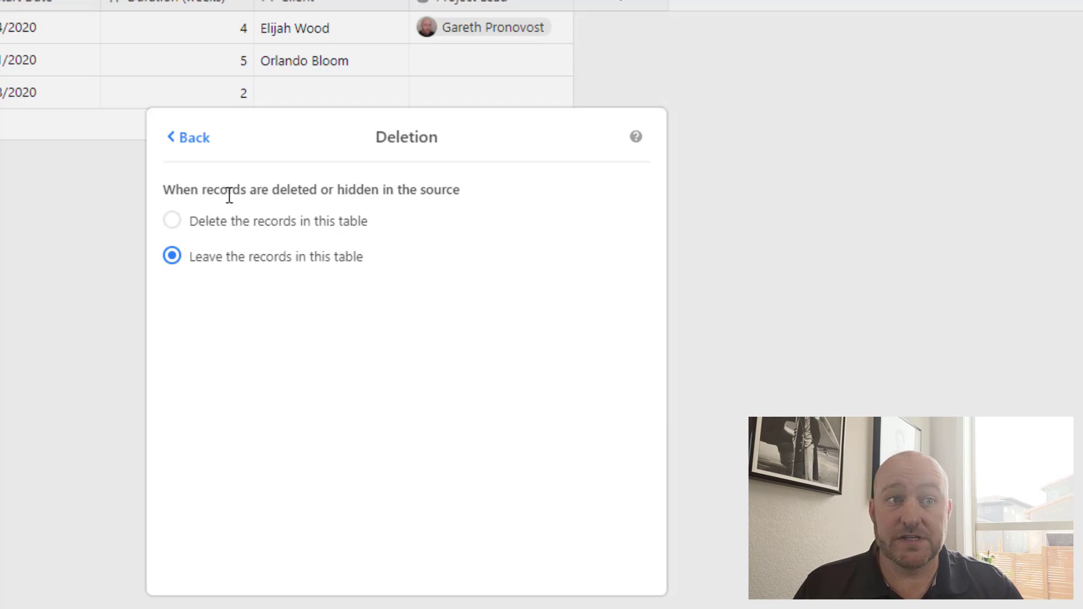
pyautogui.click(188, 138)
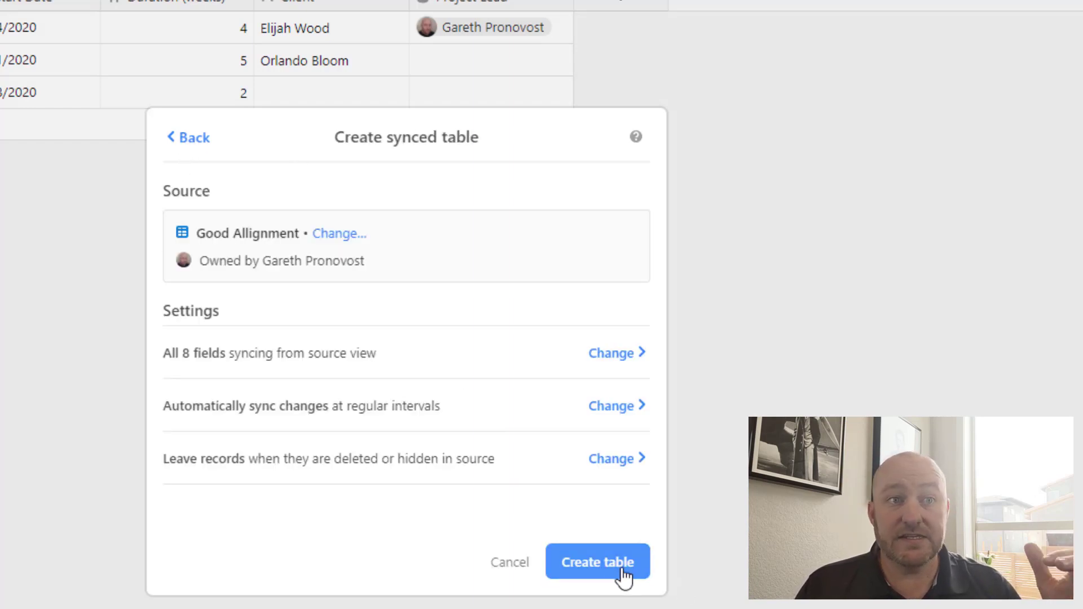
pyautogui.click(598, 562)
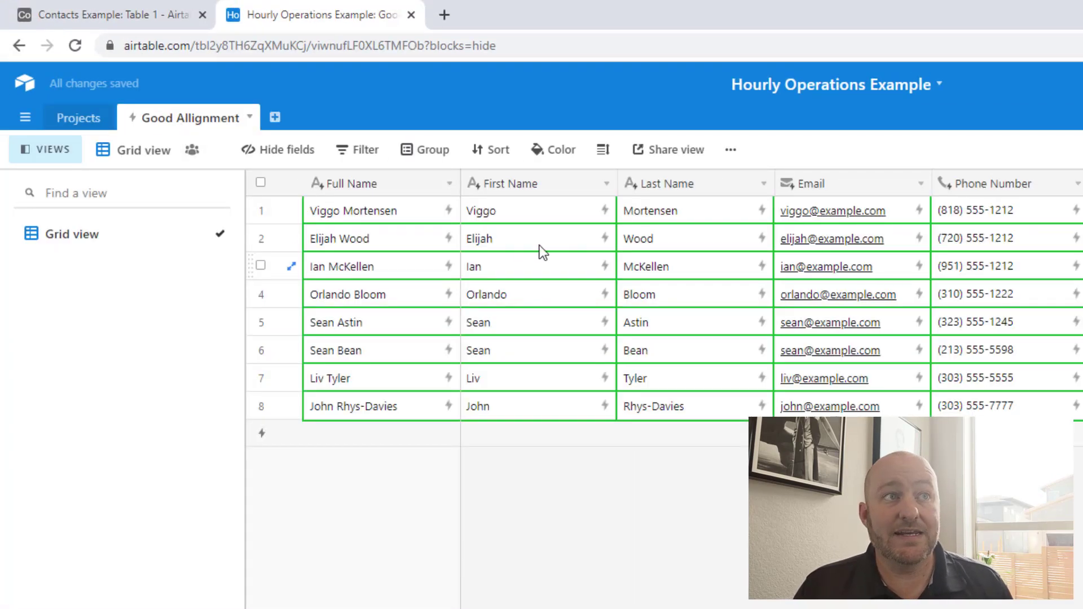
pyautogui.click(487, 266)
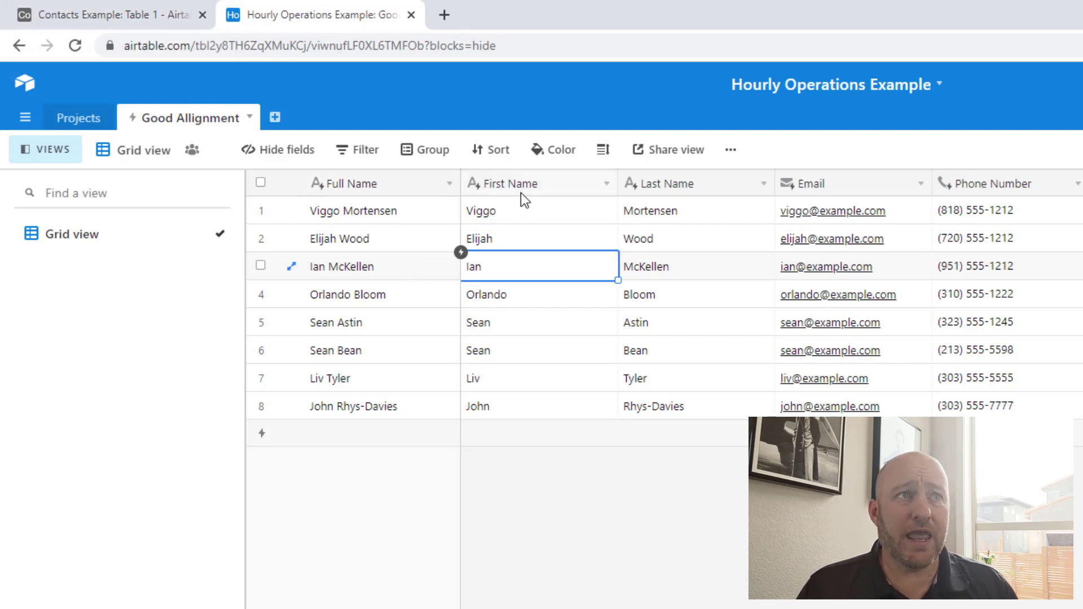
pyautogui.moveTo(606, 183); pyautogui.dragTo(565, 183)
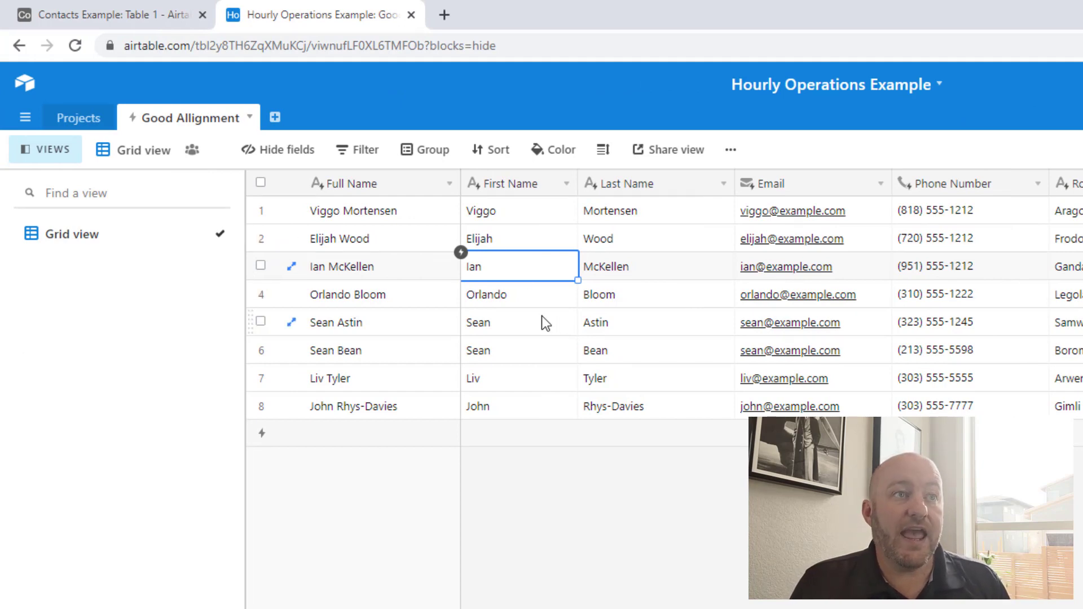
pyautogui.click(517, 321)
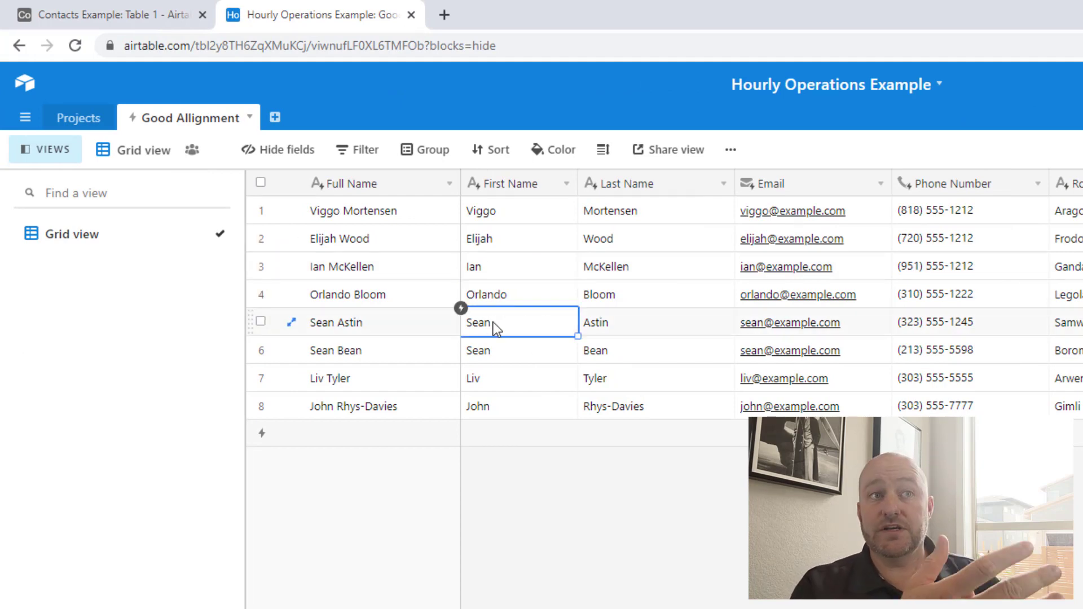
pyautogui.press('Tab')
pyautogui.press('Tab')
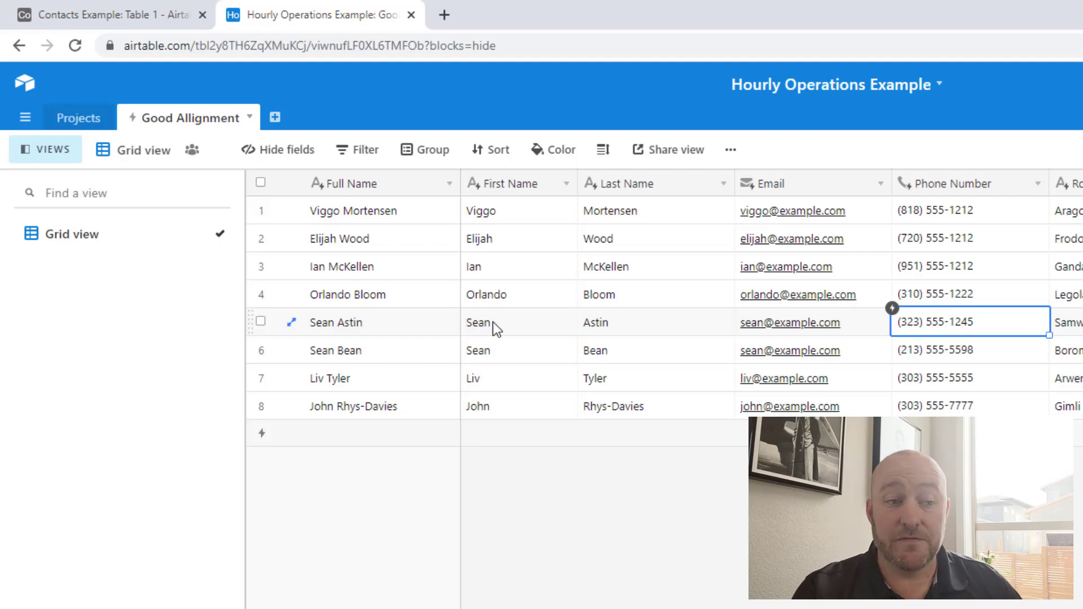
pyautogui.press('Return')
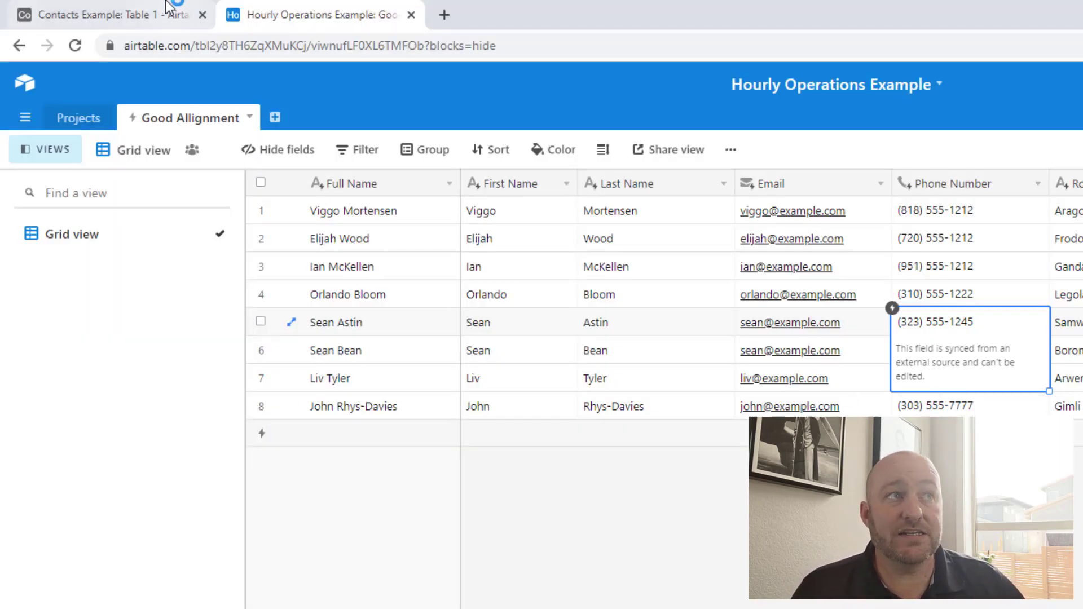
pyautogui.click(127, 14)
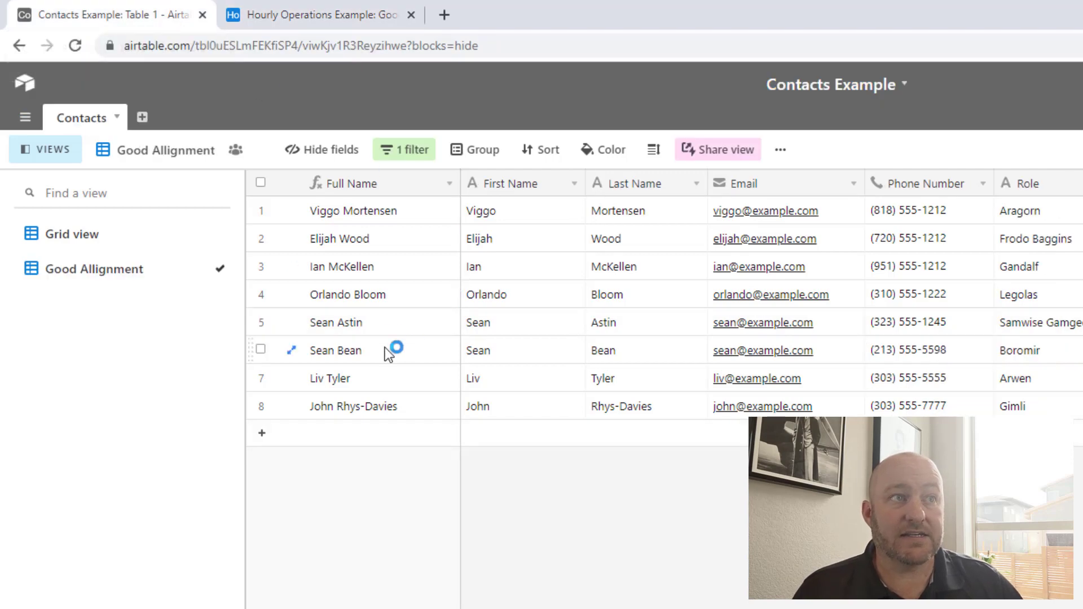
pyautogui.click(378, 323)
pyautogui.click(953, 326)
pyautogui.write('6')
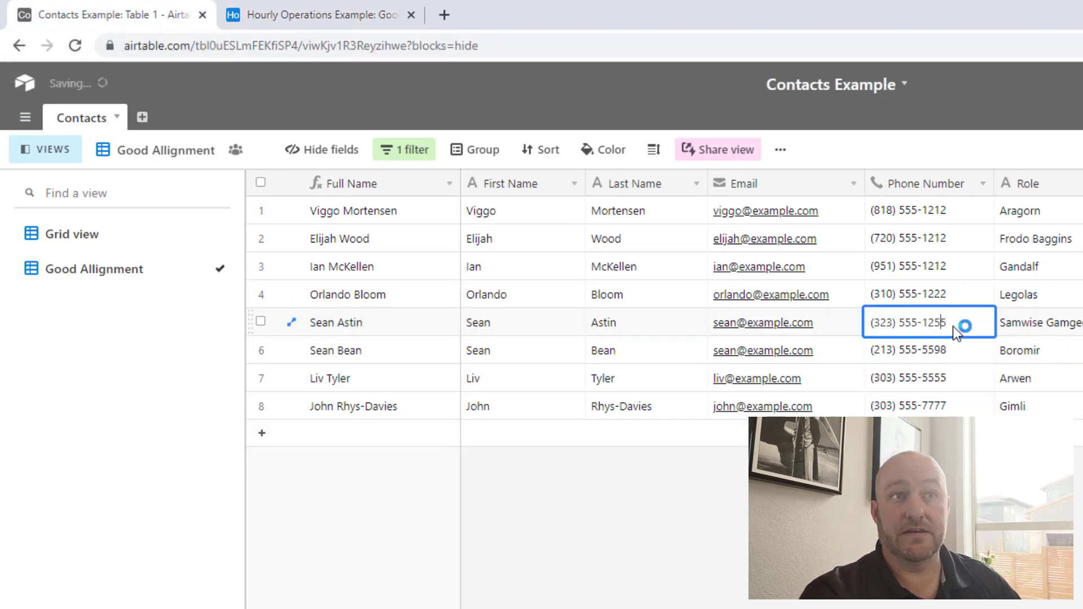
pyautogui.press('Down')
pyautogui.click(942, 324)
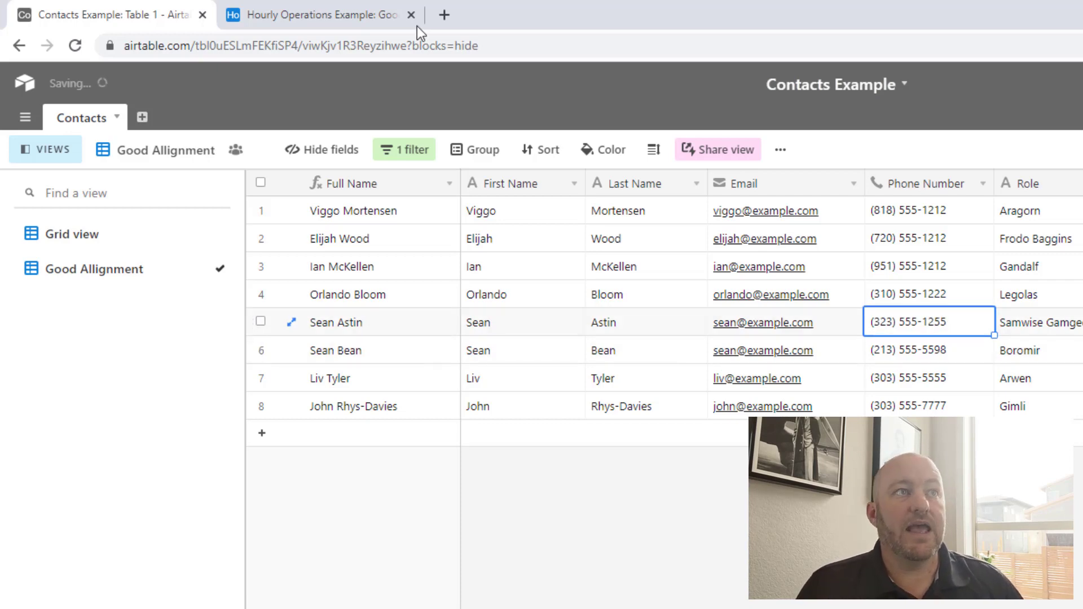
pyautogui.click(288, 13)
pyautogui.press('Right')
pyautogui.press('Down')
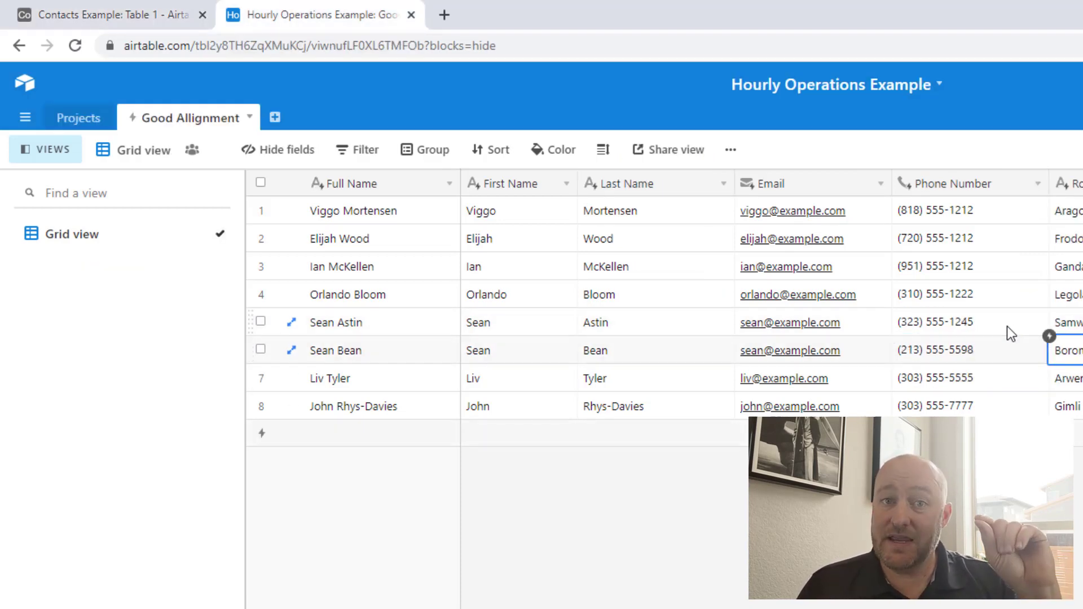
pyautogui.click(1007, 326)
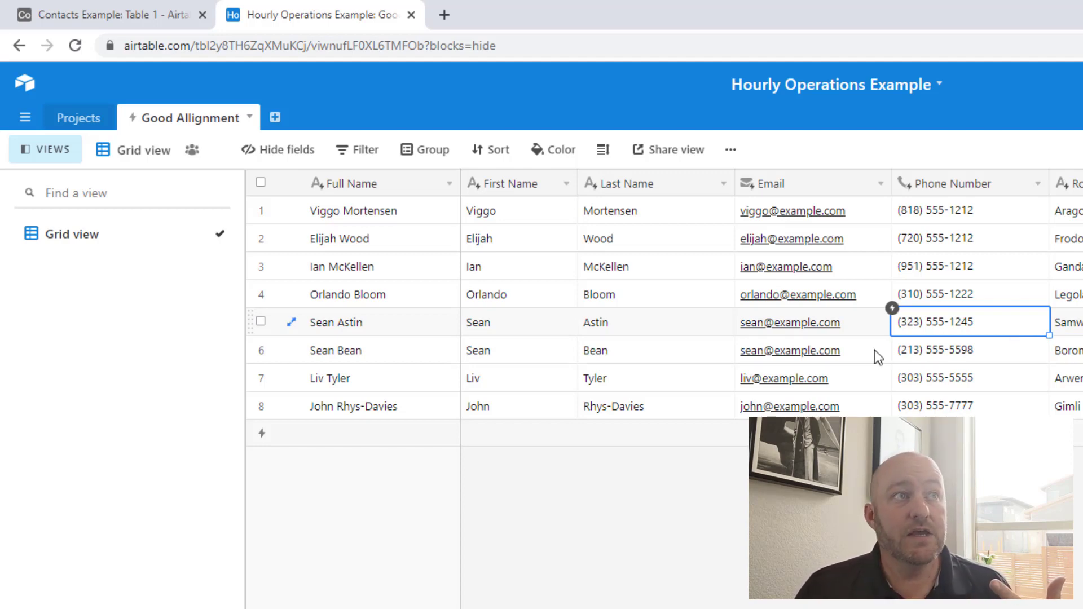
pyautogui.click(250, 119)
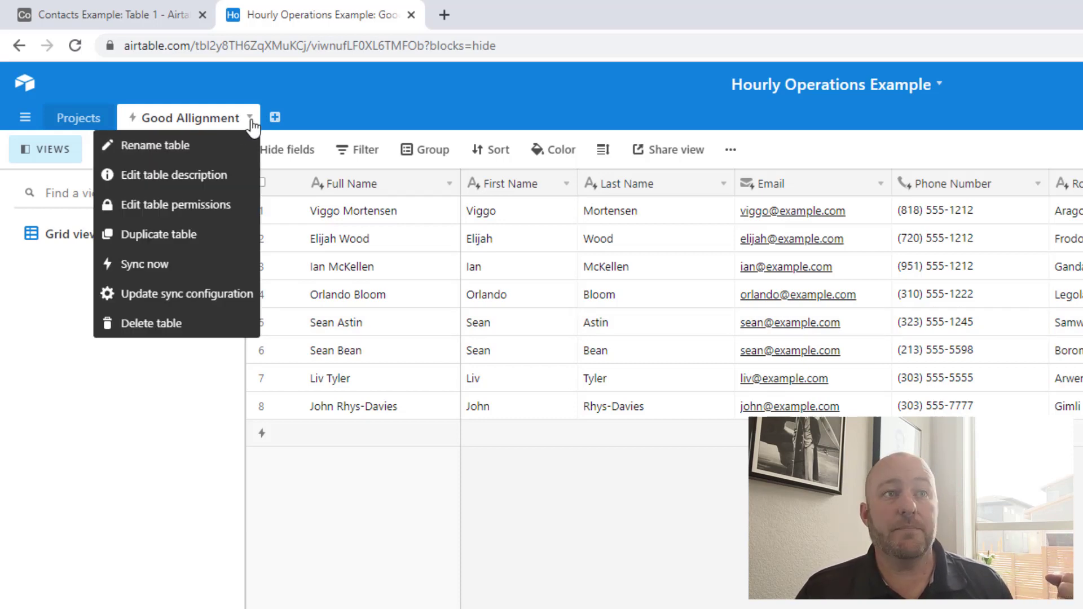
pyautogui.click(181, 264)
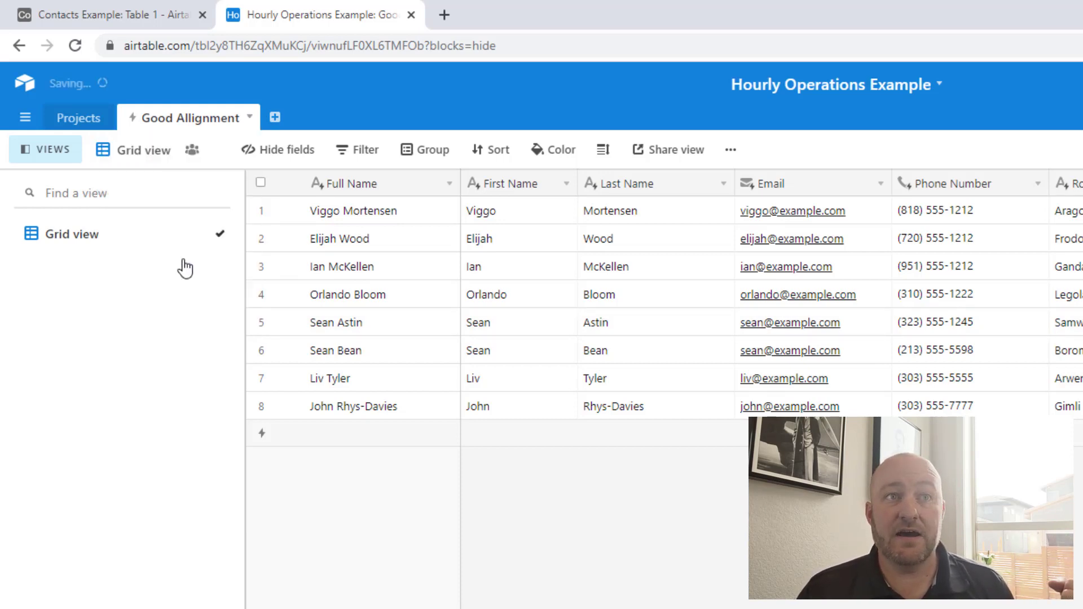
pyautogui.write('5')
pyautogui.click(973, 326)
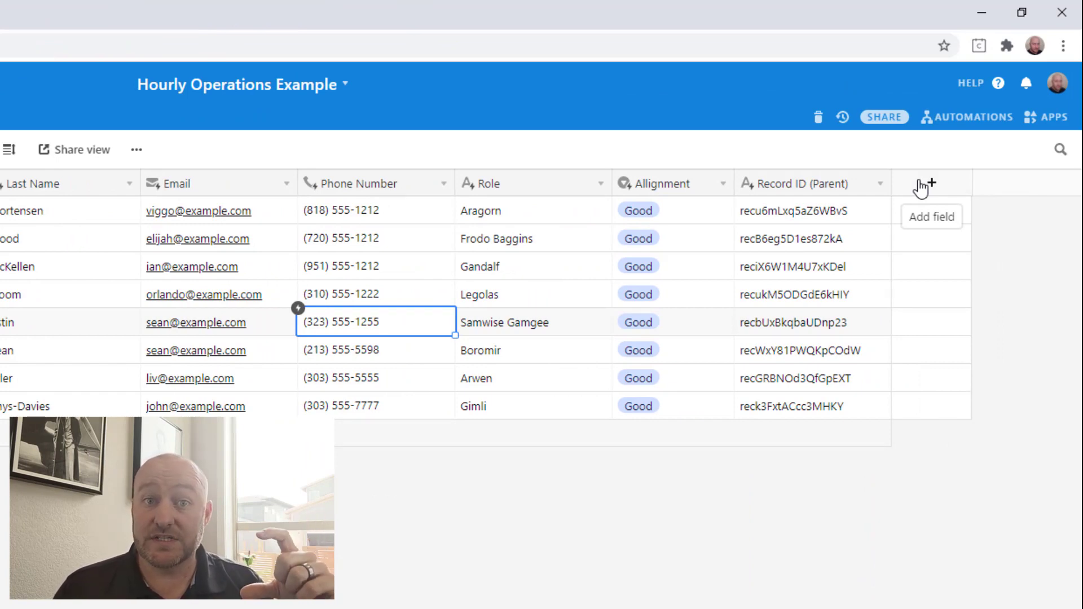
# Add button field 'Open Source Record' labelled Open Record, action Open source record, Light cyan style
pyautogui.click(928, 184)
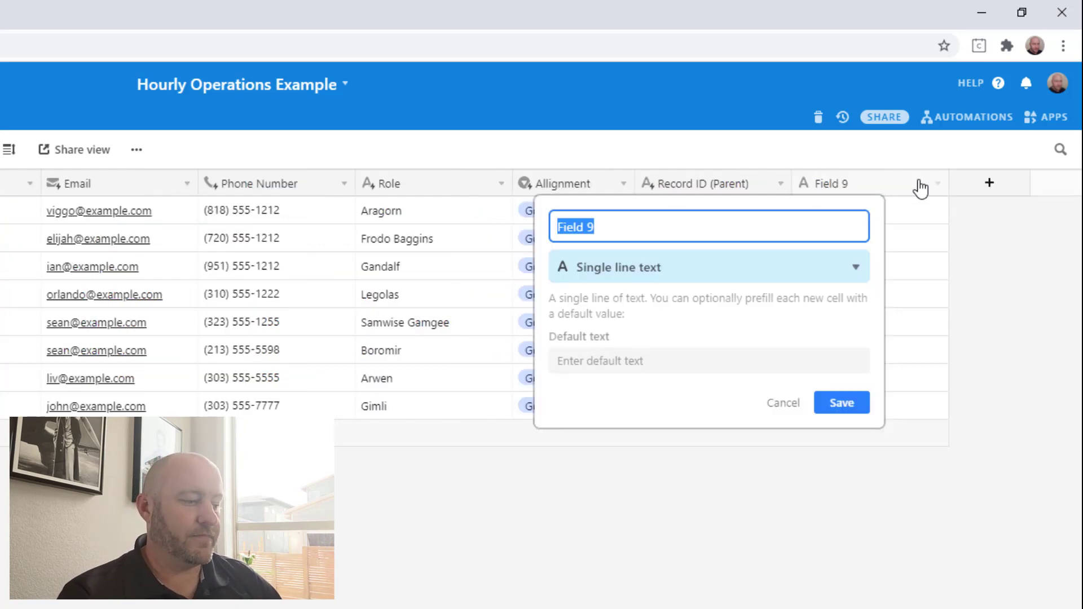
pyautogui.write('Open Source Recor')
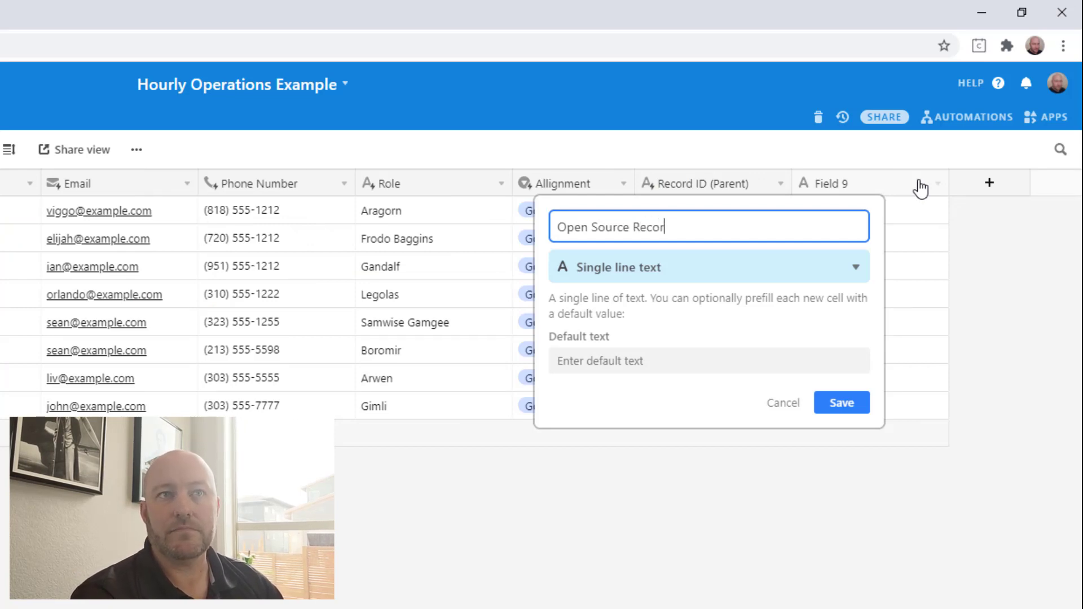
pyautogui.write('d')
pyautogui.press('Tab')
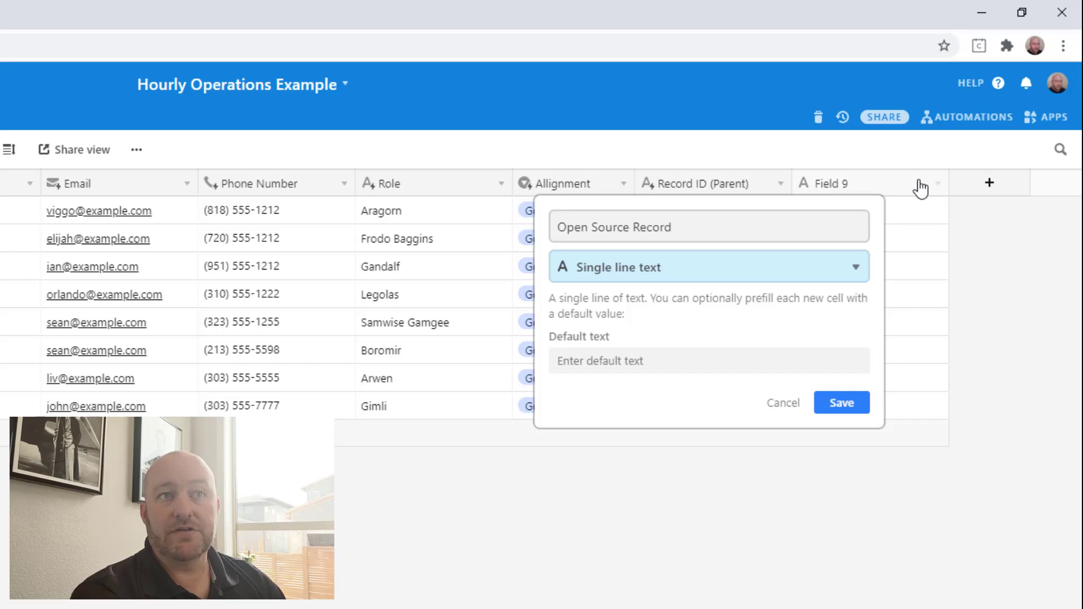
pyautogui.write('but')
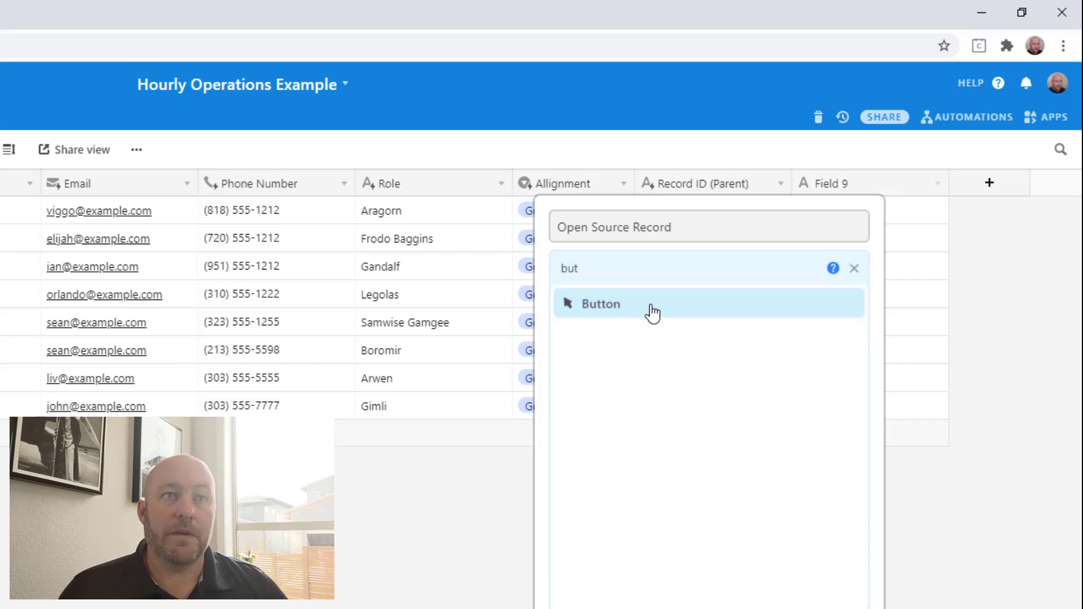
pyautogui.click(652, 311)
pyautogui.doubleClick(631, 359)
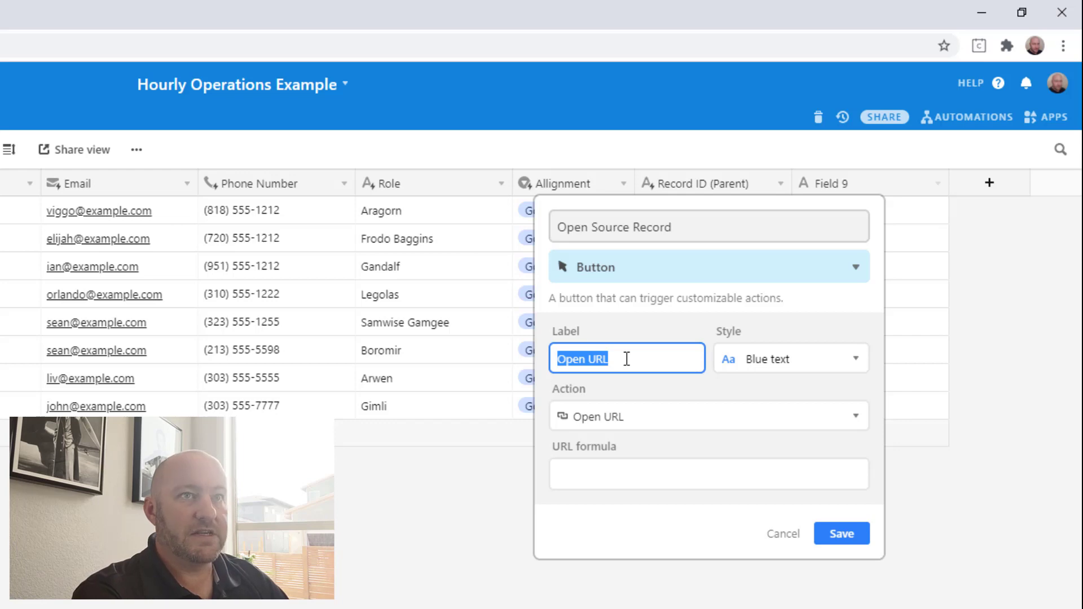
pyautogui.write('Ope')
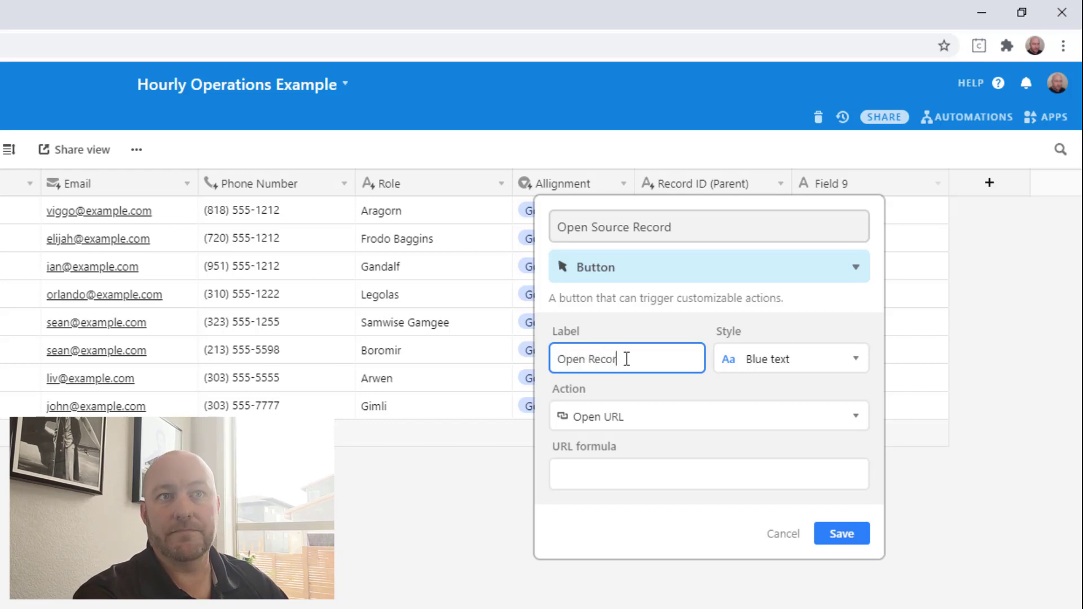
pyautogui.write('d')
pyautogui.click(649, 416)
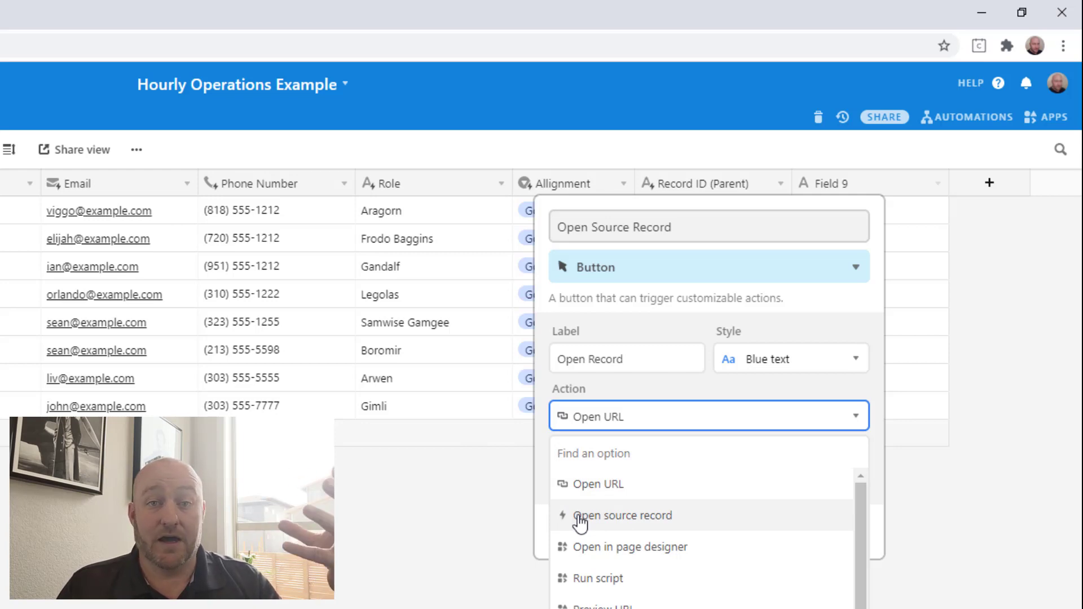
pyautogui.click(580, 517)
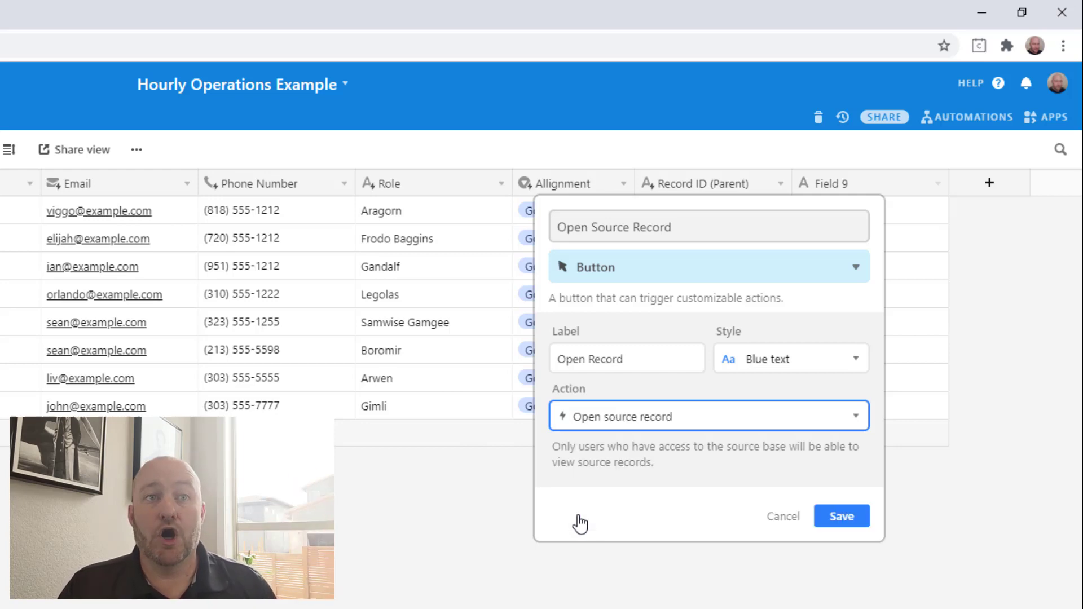
pyautogui.click(825, 359)
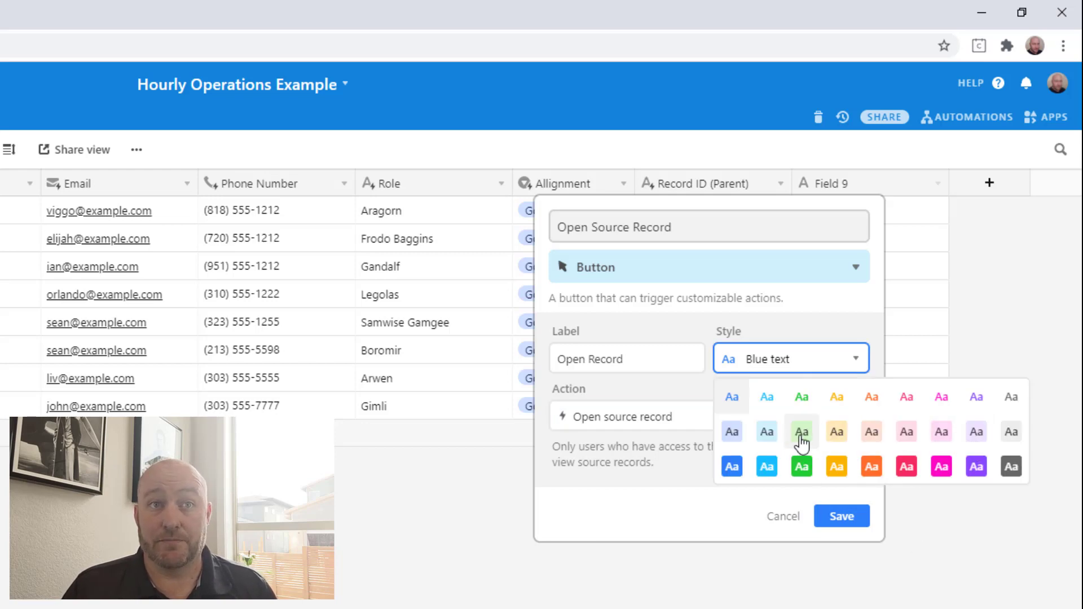
pyautogui.click(766, 432)
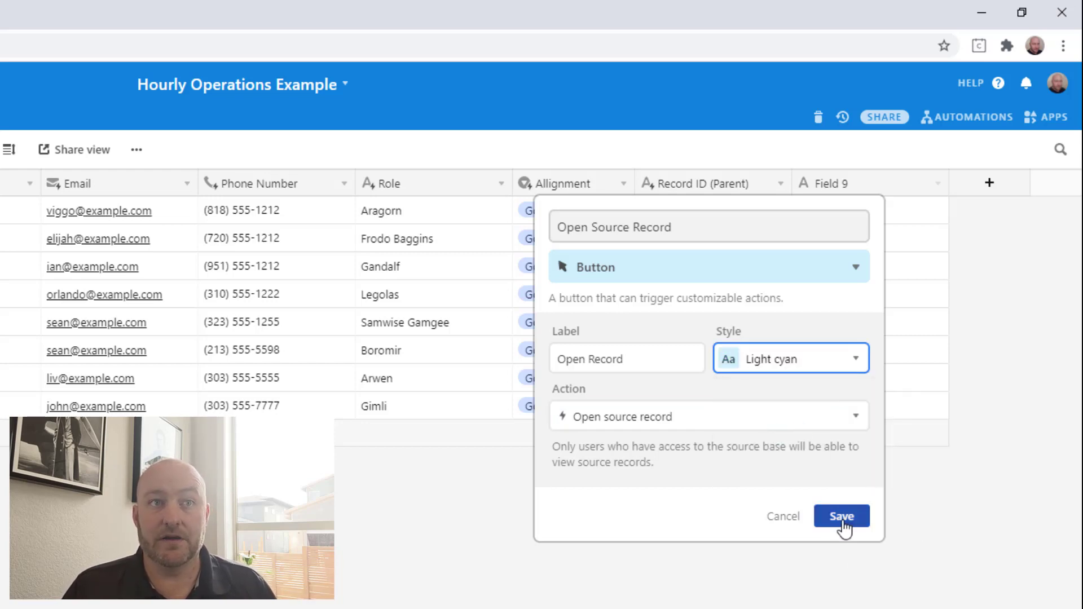
pyautogui.click(842, 516)
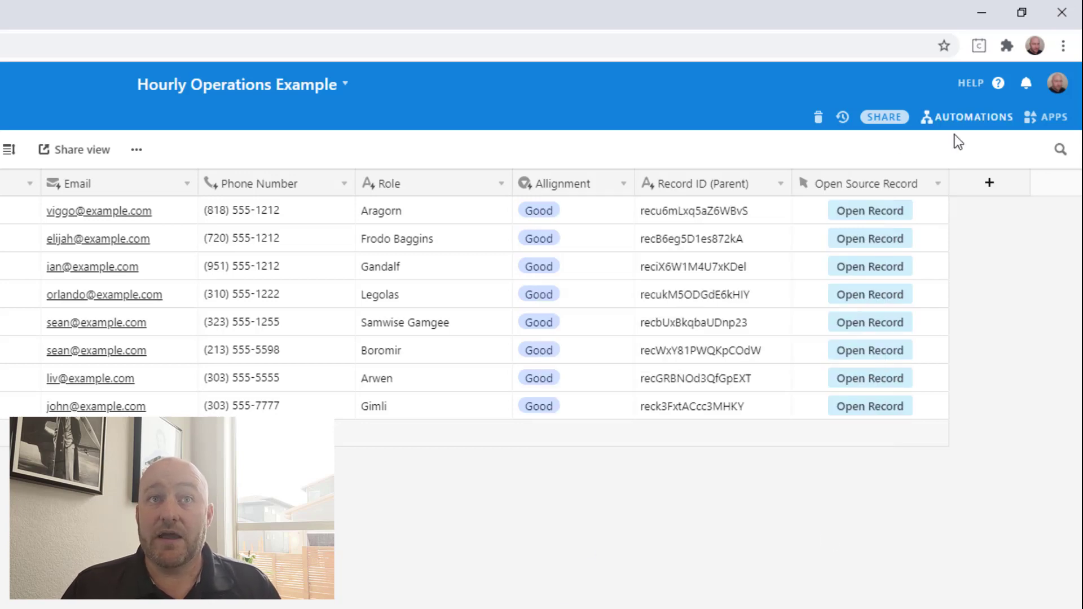
# Check the Open Record buttons appear on each row, selecting Boromir and Ian McKellen rows
pyautogui.click(938, 184)
pyautogui.click(938, 183)
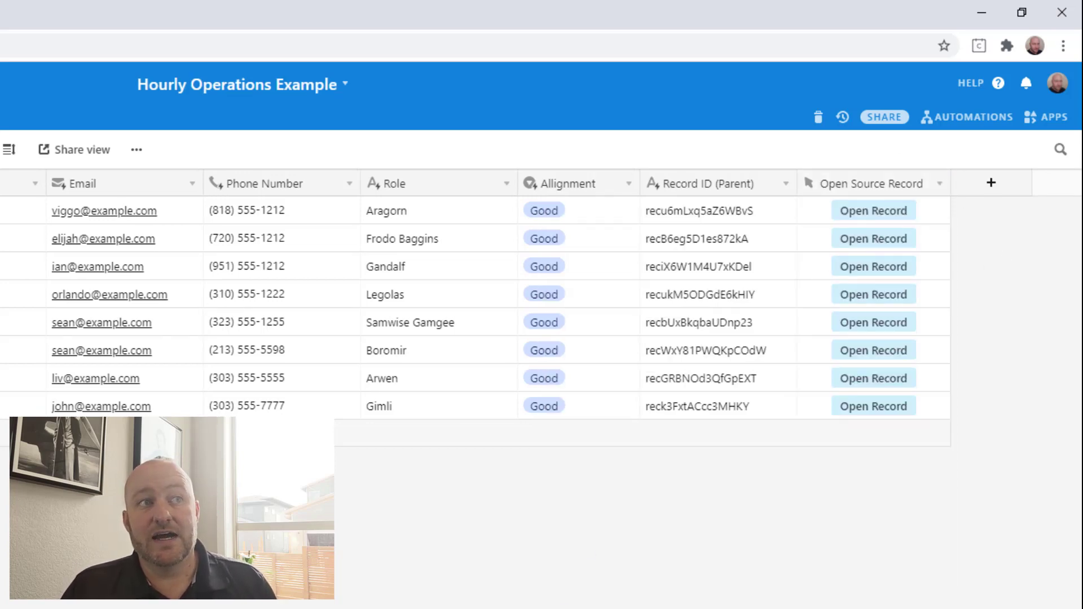
pyautogui.click(25, 351)
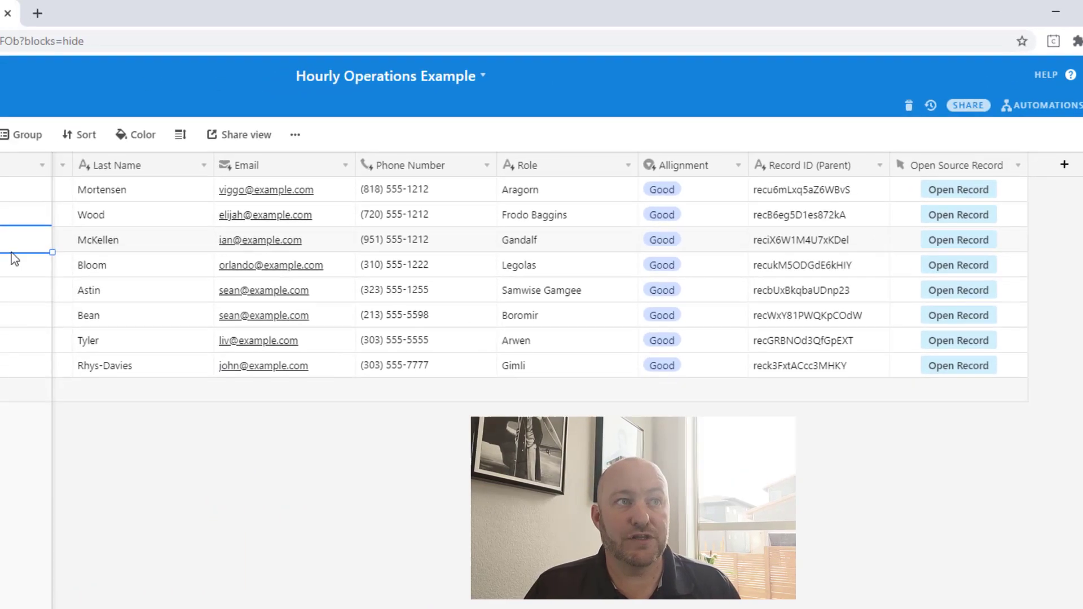
pyautogui.click(123, 223)
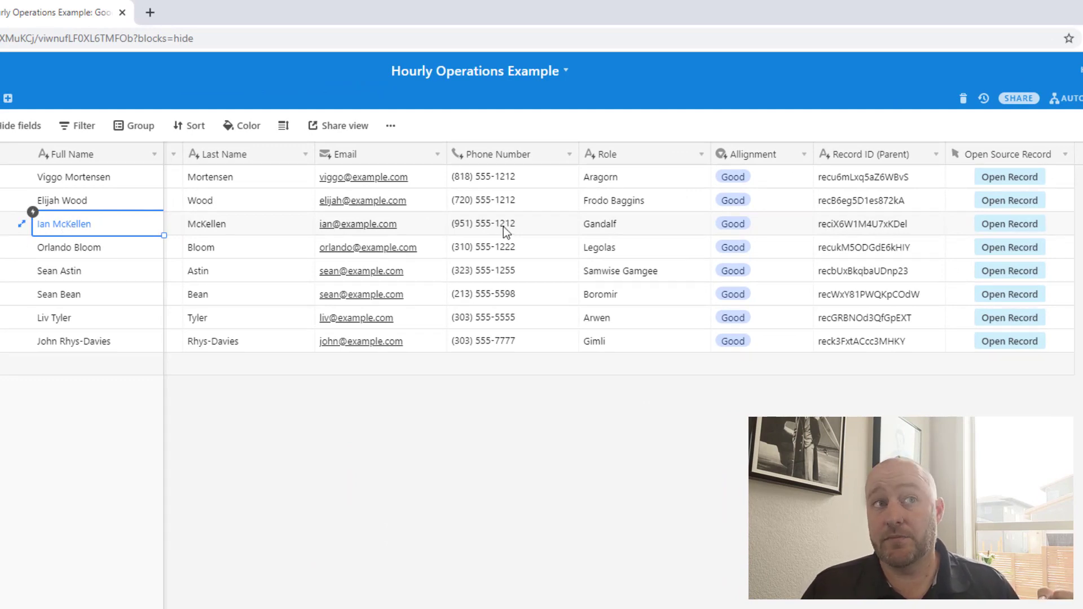
pyautogui.click(1014, 226)
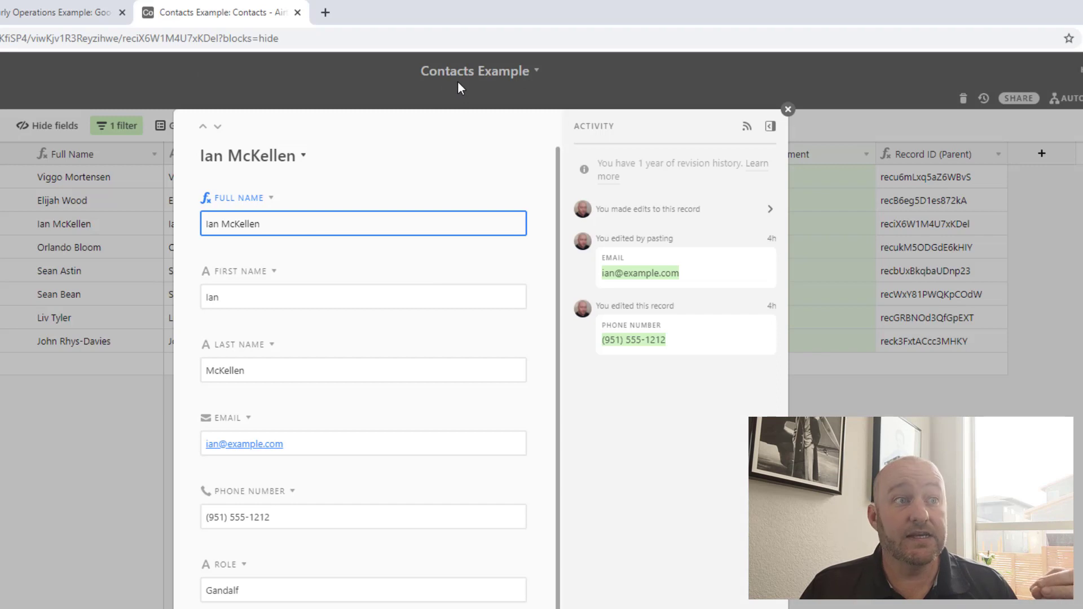
pyautogui.scroll(-1, 339, 500)
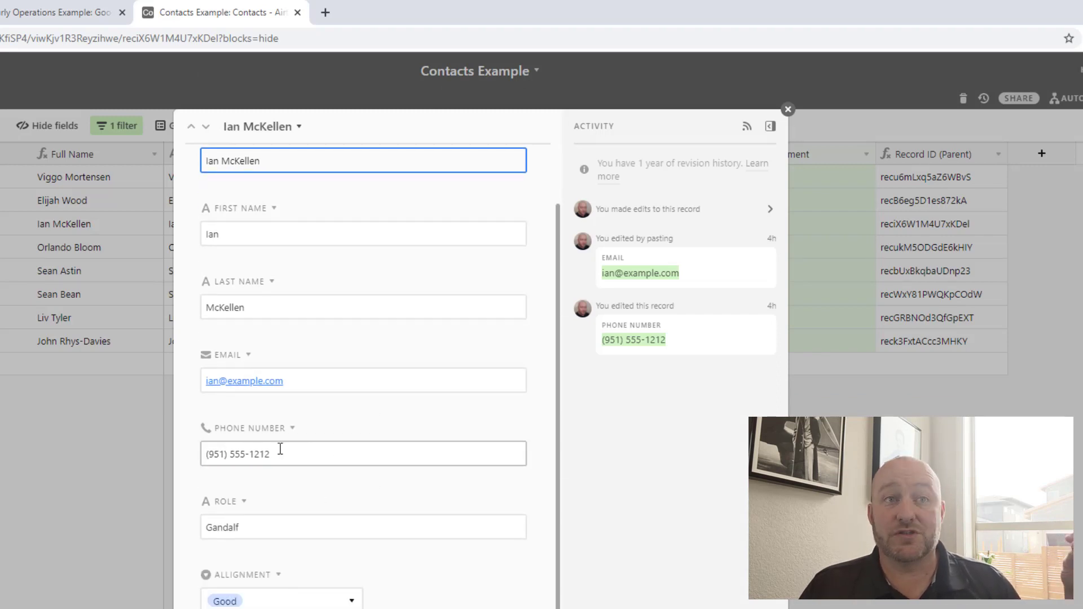
pyautogui.scroll(1, 324, 449)
pyautogui.click(272, 515)
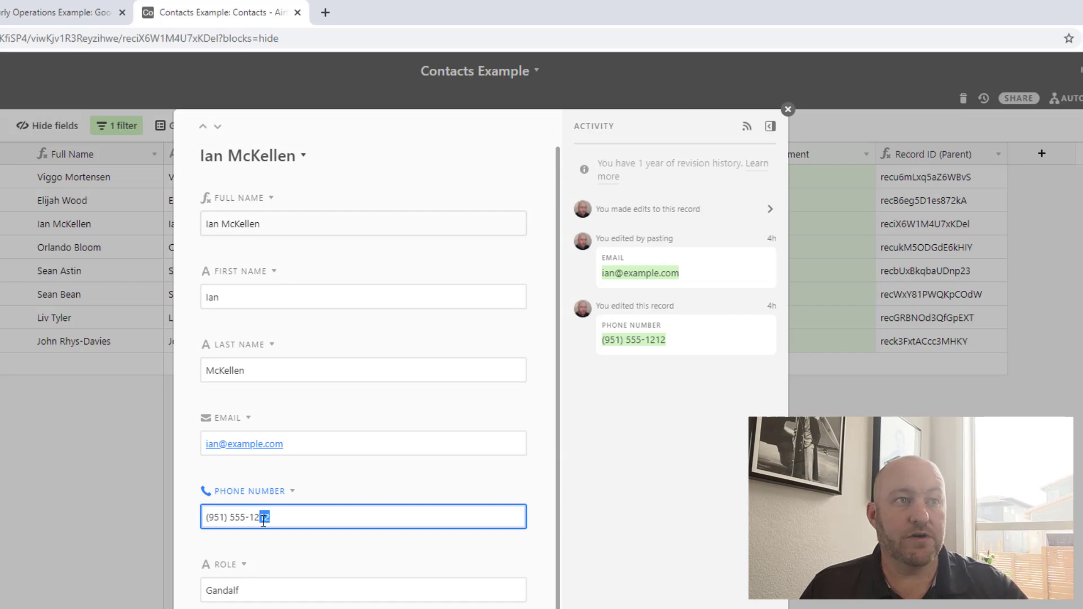
pyautogui.write('77')
pyautogui.click(114, 423)
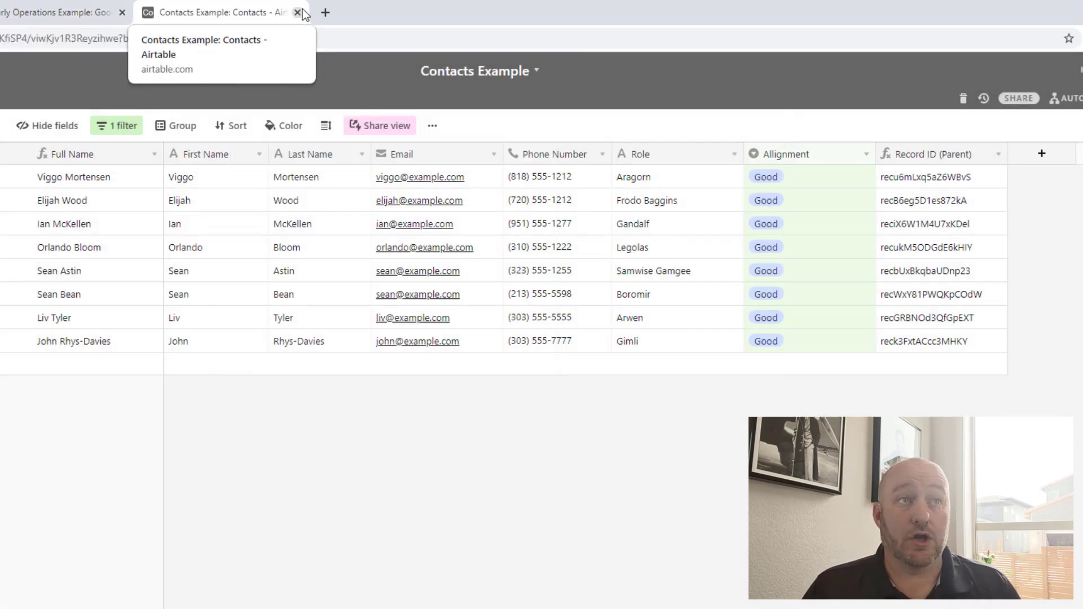
pyautogui.click(297, 13)
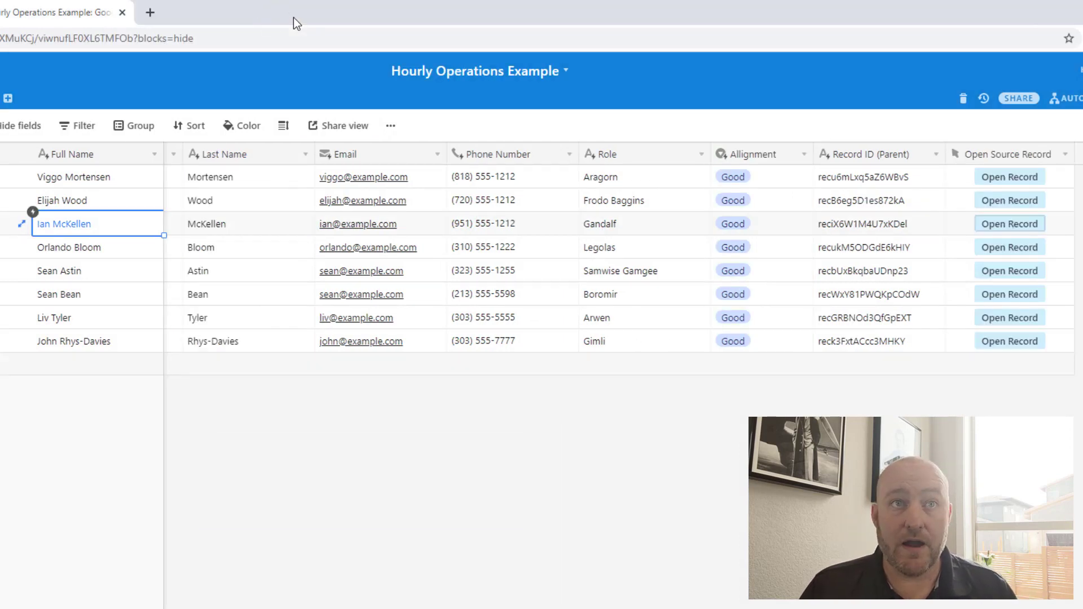
pyautogui.click(484, 224)
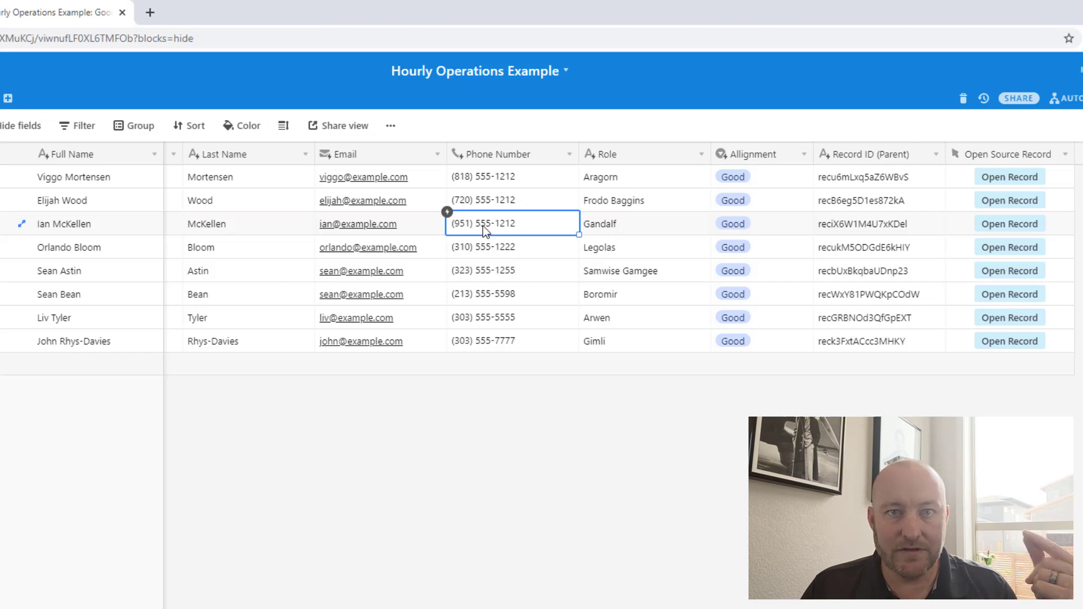
pyautogui.press('Escape')
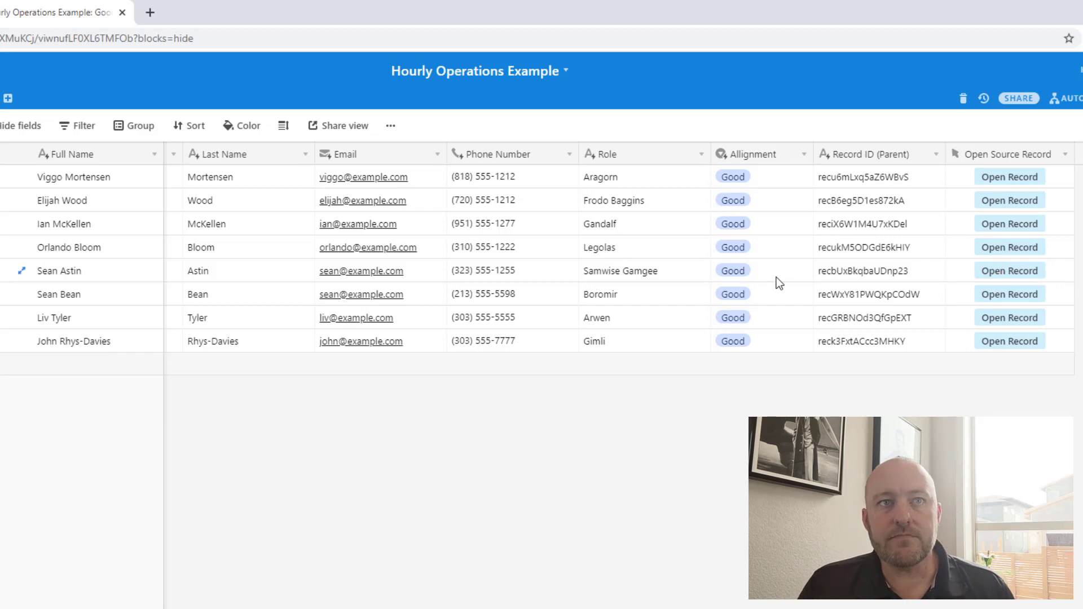
pyautogui.click(853, 251)
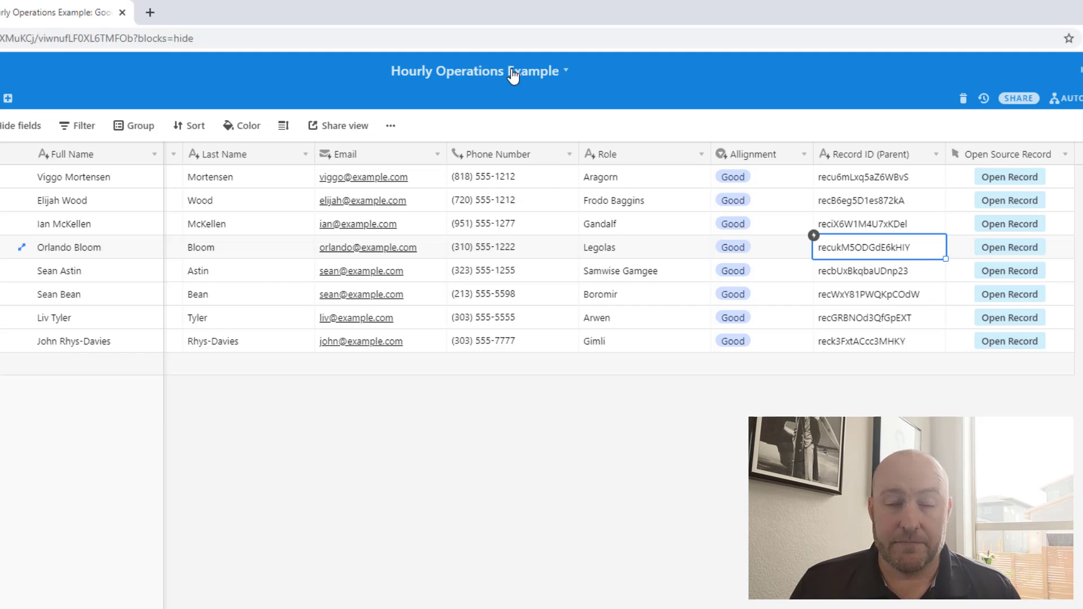
pyautogui.click(838, 273)
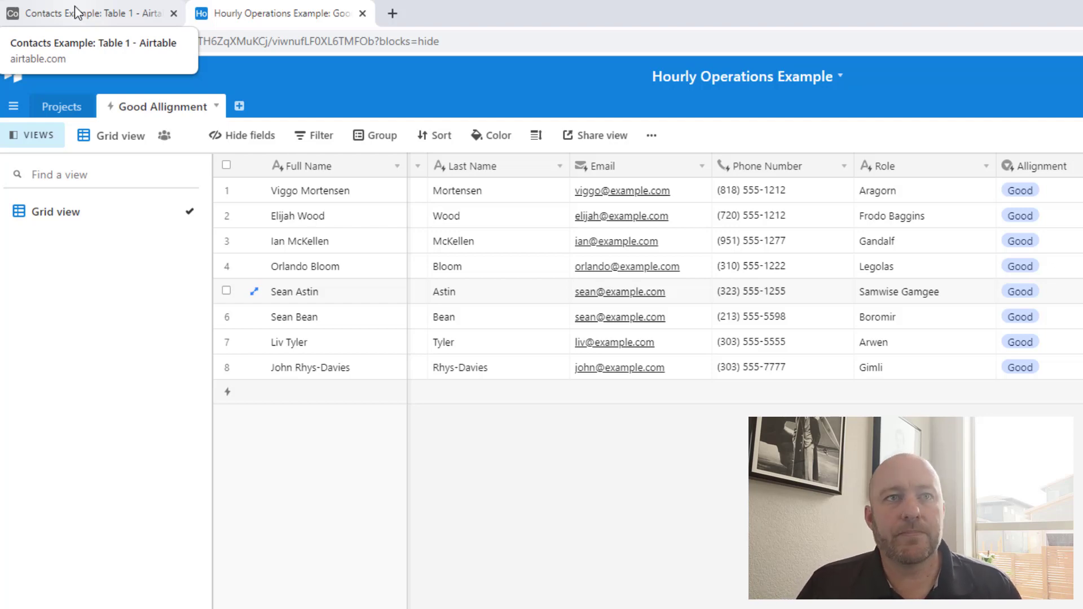
pyautogui.moveTo(593, 267)
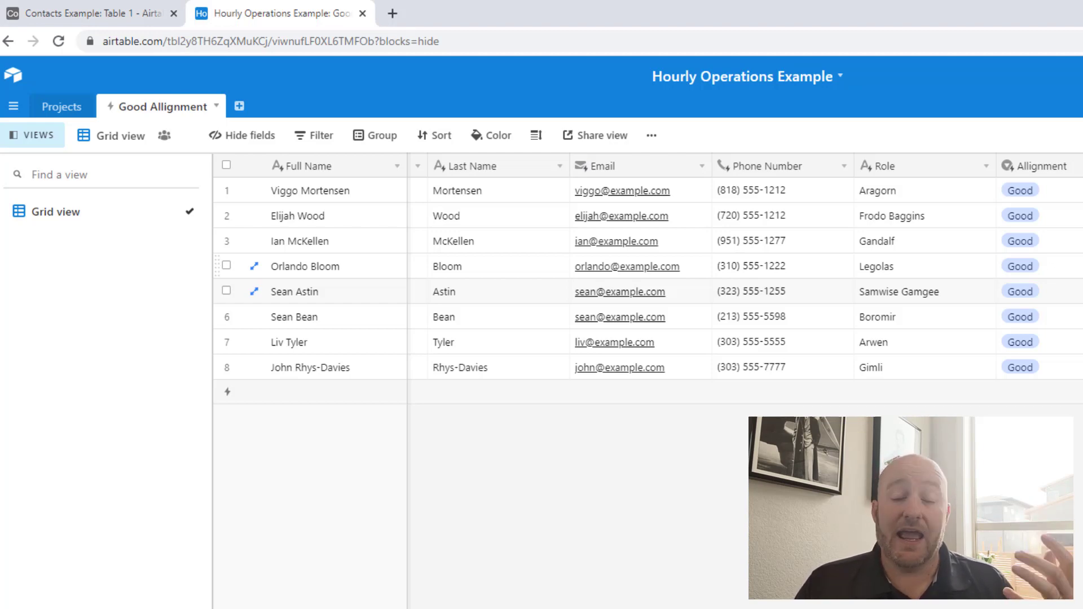
pyautogui.click(117, 16)
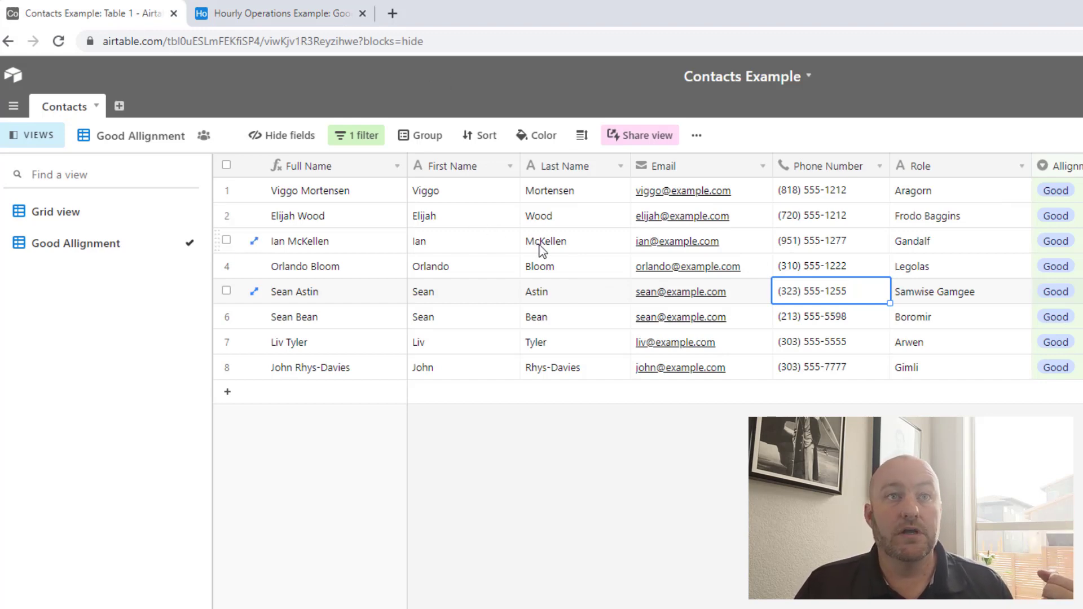
pyautogui.doubleClick(943, 166)
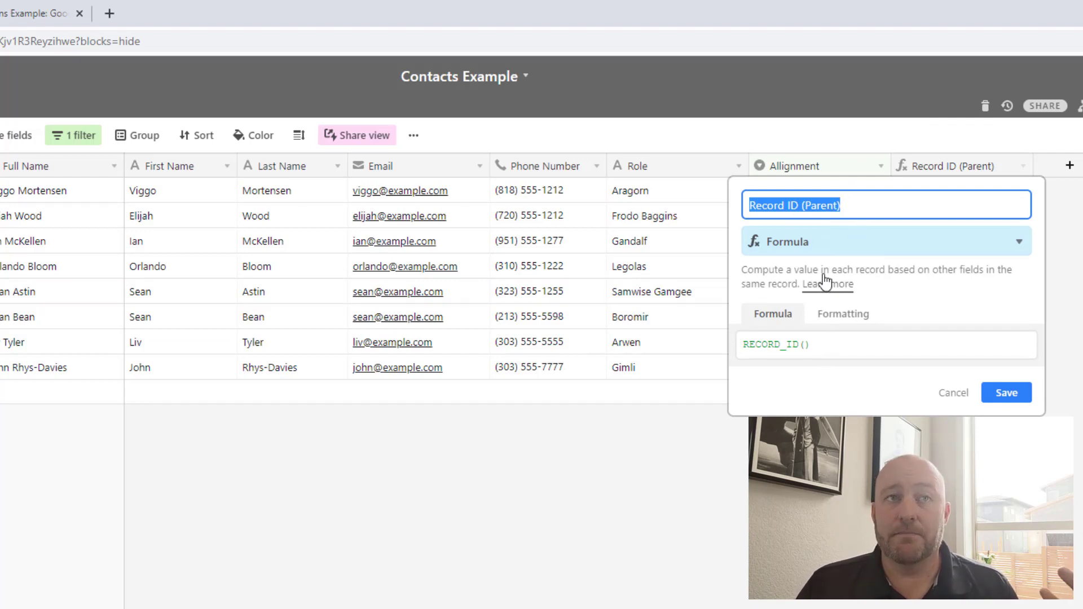
pyautogui.click(820, 345)
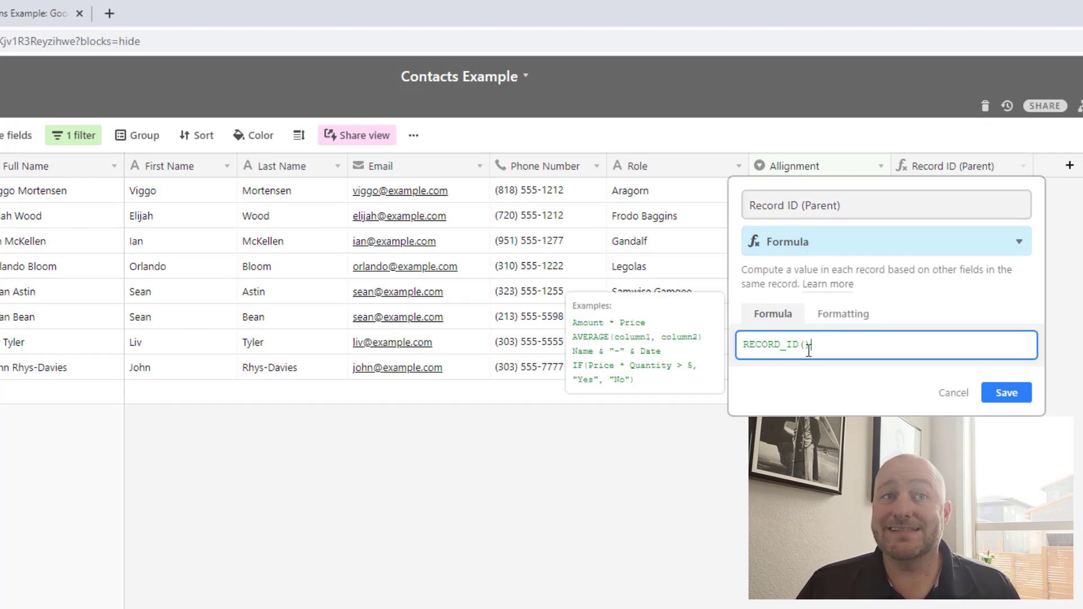
pyautogui.click(964, 395)
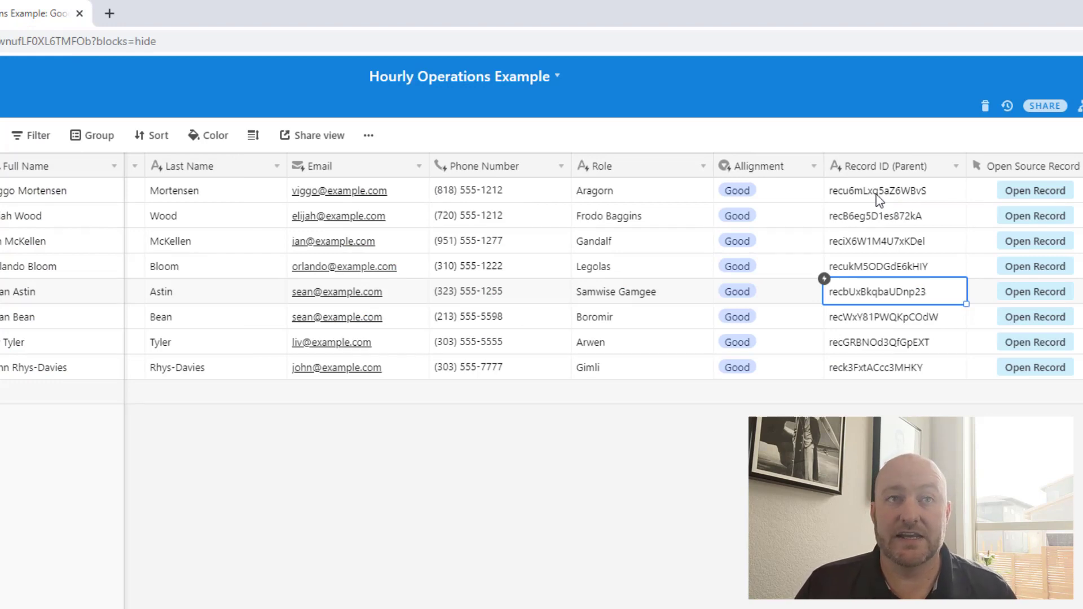
# Select parent record IDs and start inserting a new field beside the Record ID column
pyautogui.moveTo(879, 195); pyautogui.dragTo(859, 258)
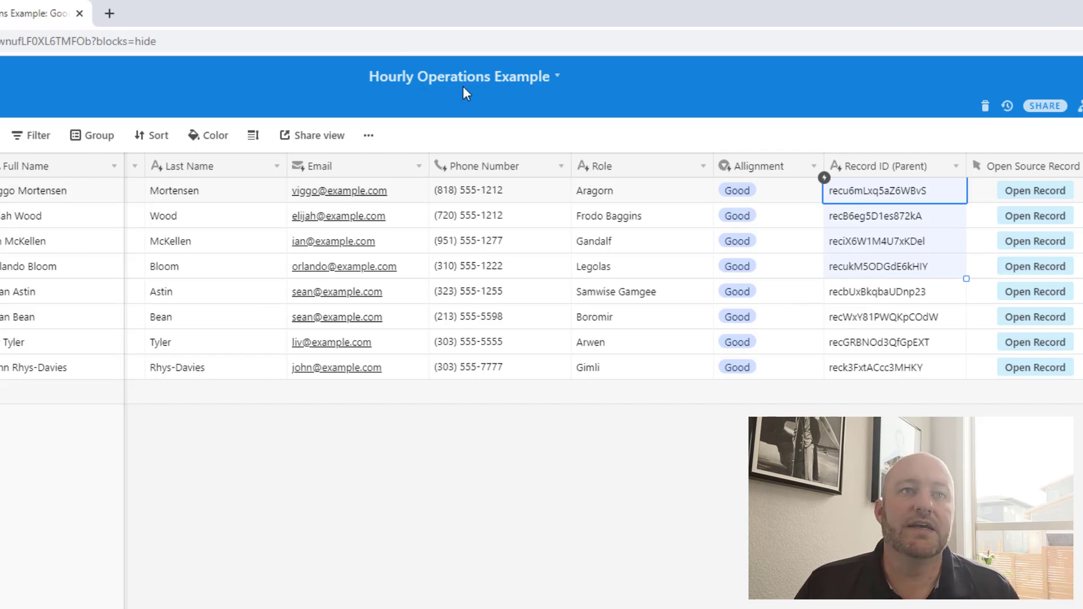
pyautogui.click(860, 294)
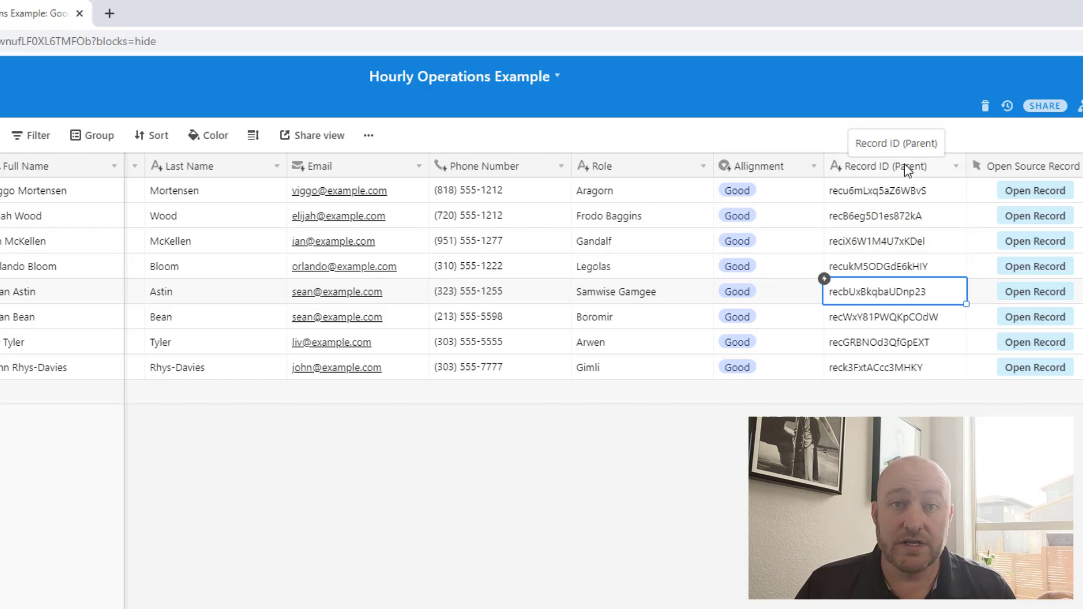
pyautogui.rightClick(915, 181)
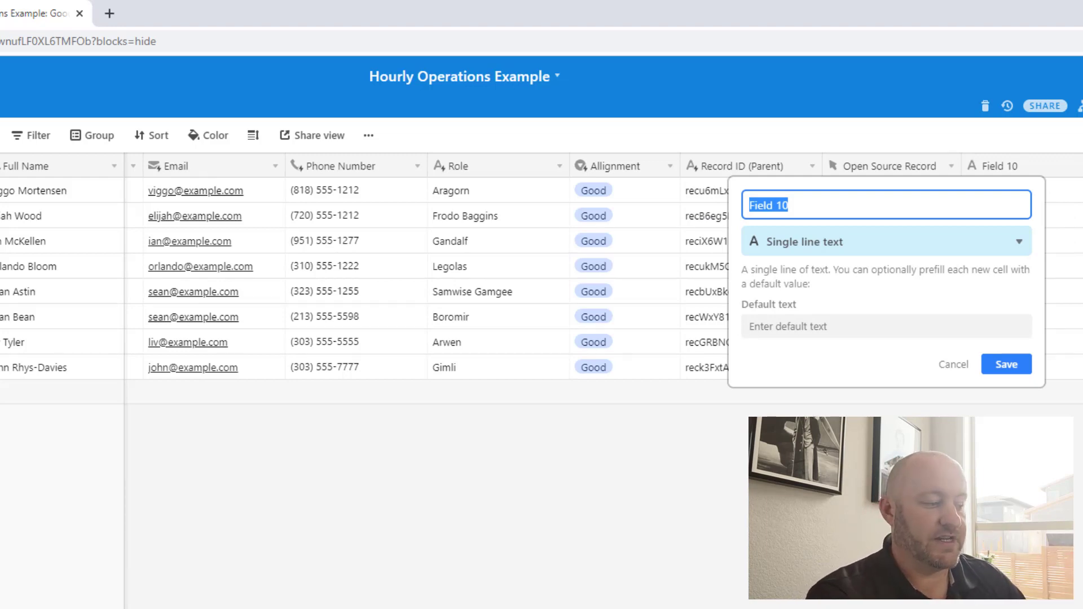
pyautogui.write('Record ID (Child')
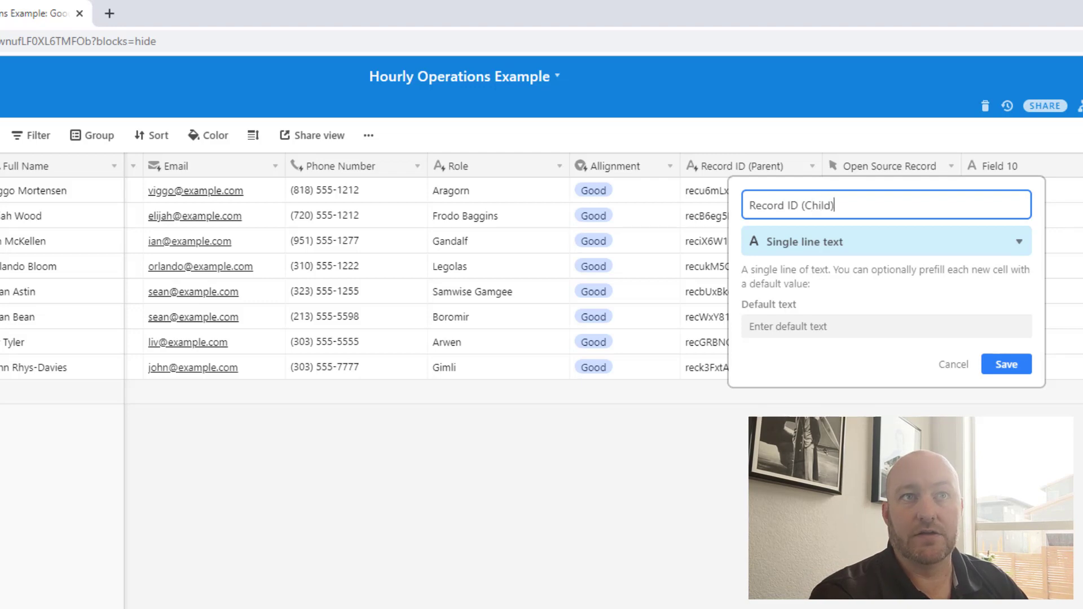
# Create the 'Record ID (Child)' field as a Formula returning RECORD_ID() and save it
pyautogui.press('Tab')
pyautogui.write('fo')
pyautogui.press('Return')
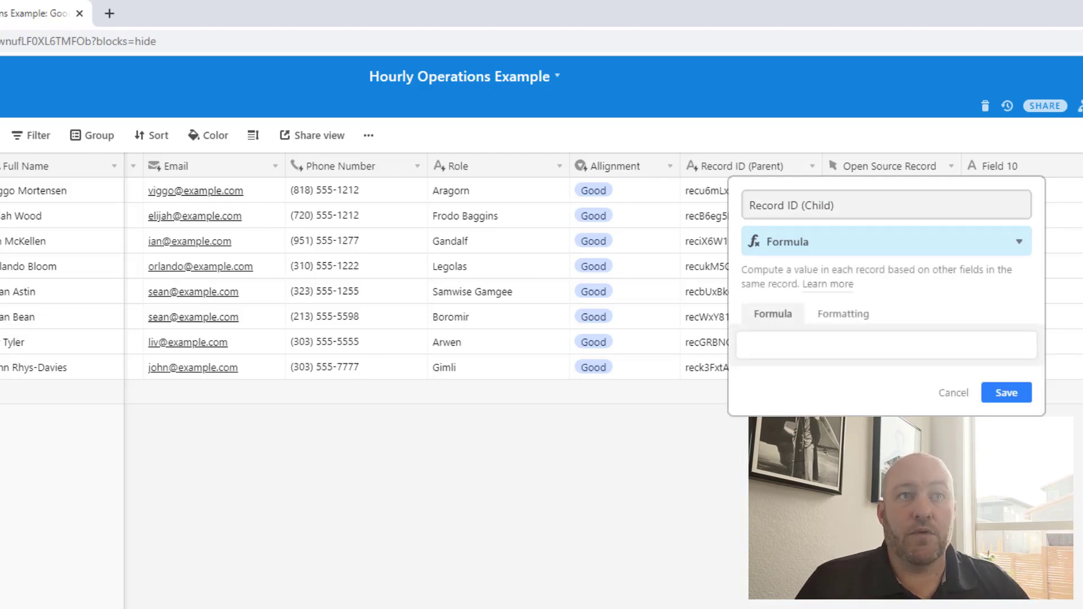
pyautogui.click(814, 347)
pyautogui.write('rec')
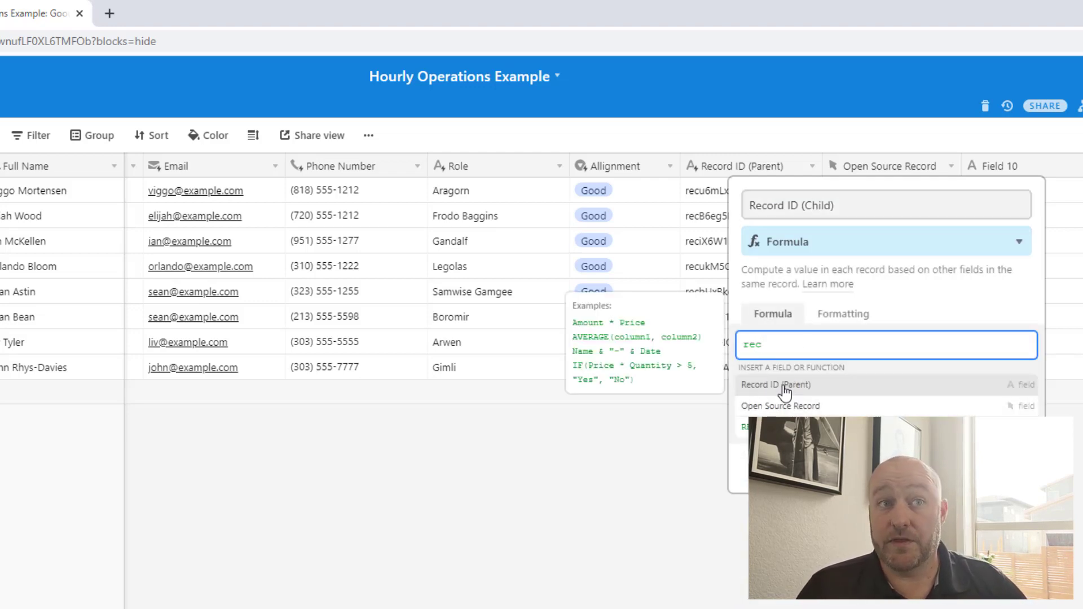
pyautogui.press('Return')
pyautogui.click(1006, 392)
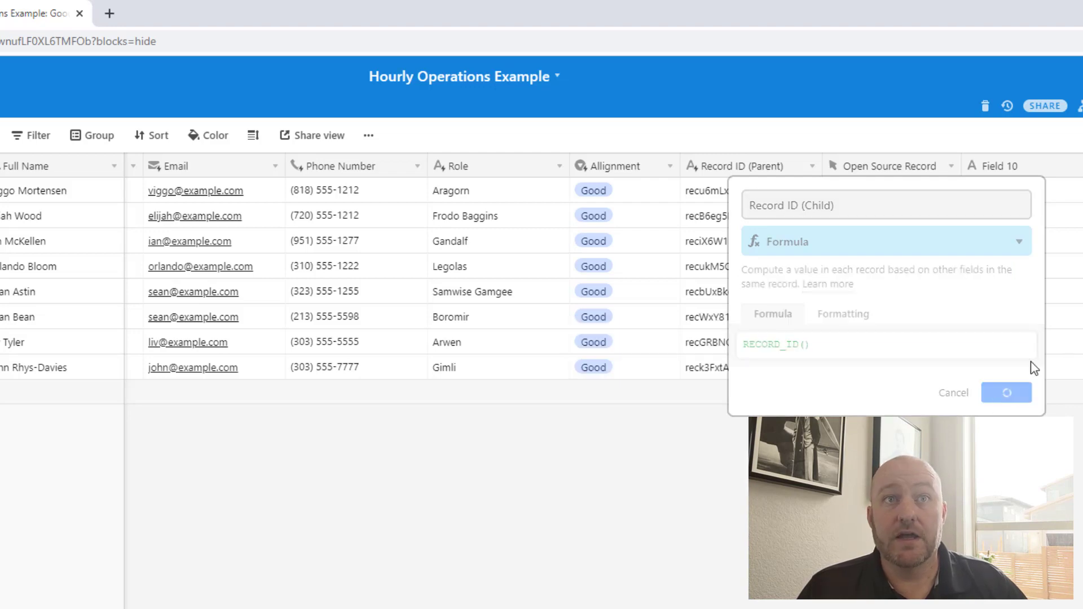
# Move Record ID (Child) beside Record ID (Parent) and compare rows, including Ian McKellen's
pyautogui.moveTo(1038, 169); pyautogui.dragTo(829, 166)
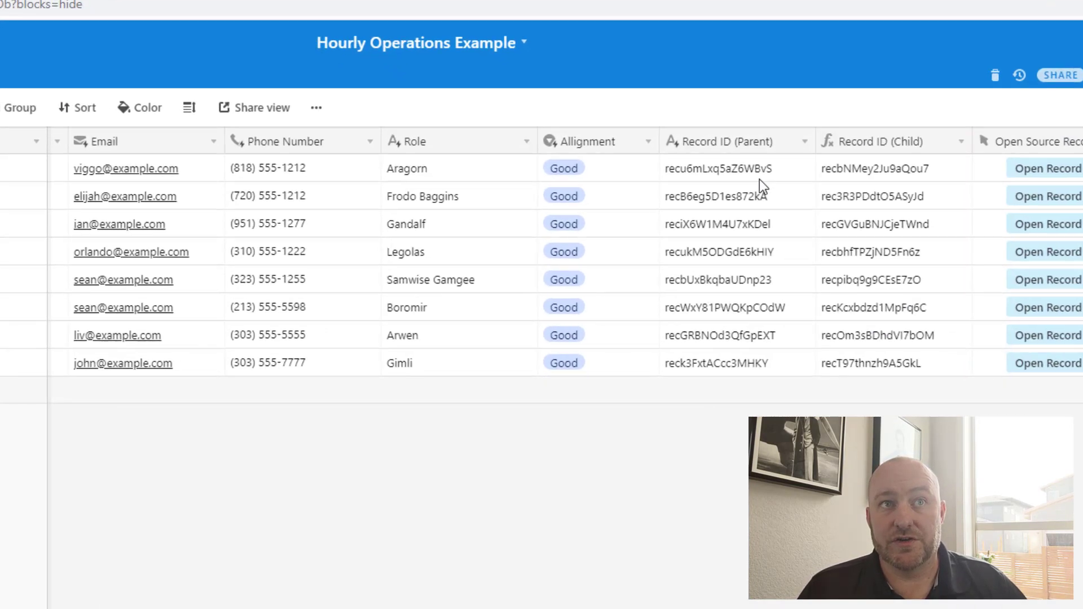
pyautogui.click(746, 153)
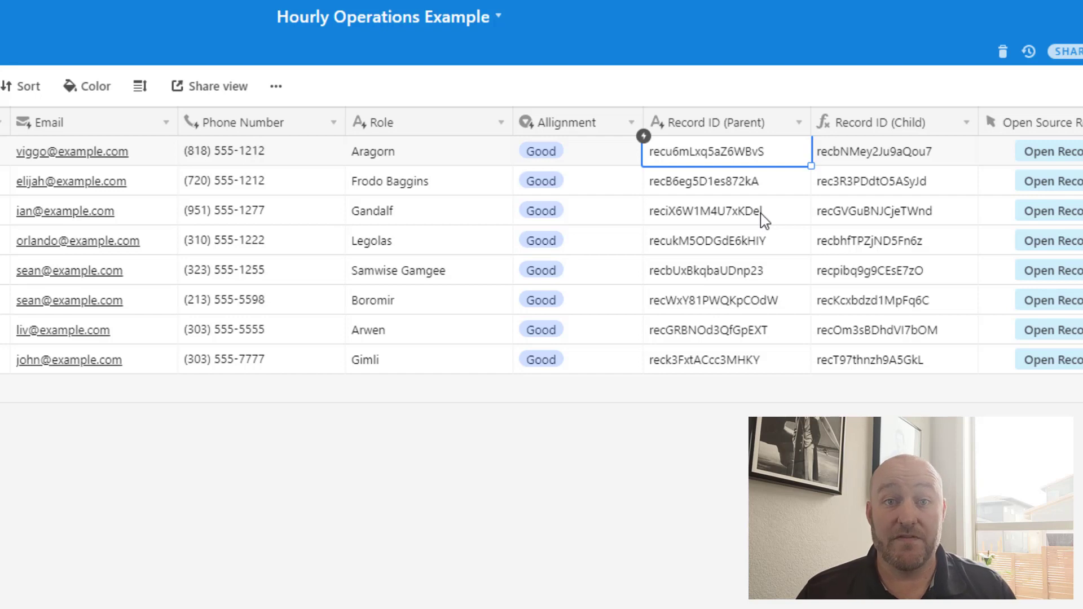
pyautogui.click(763, 220)
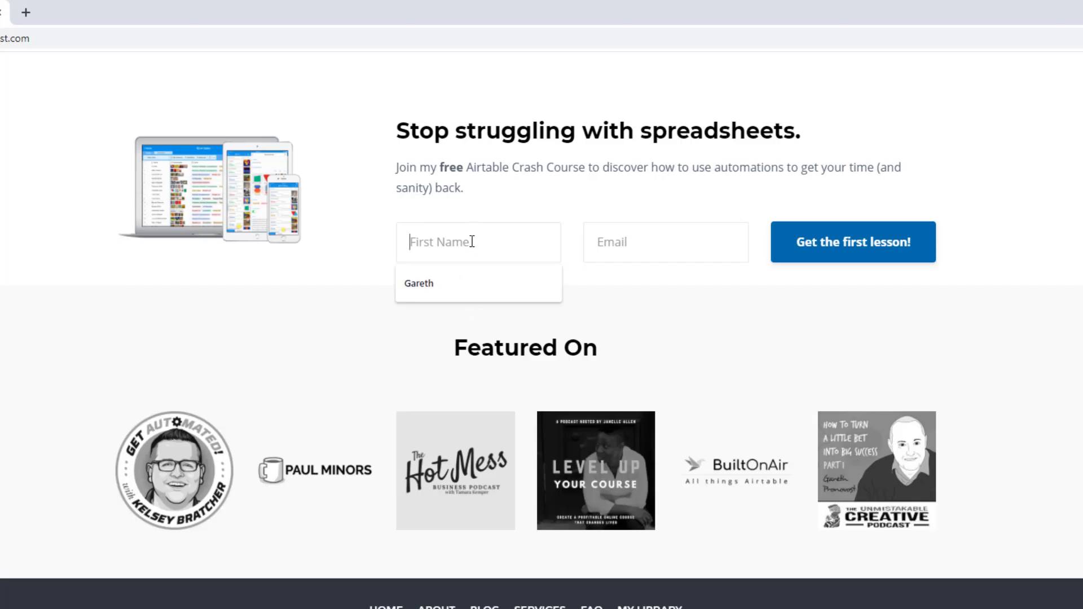
pyautogui.write('Gareth')
# Submit the crash course signup with the autofilled email, then view the Services page options
pyautogui.press('Tab')
pyautogui.write('g')
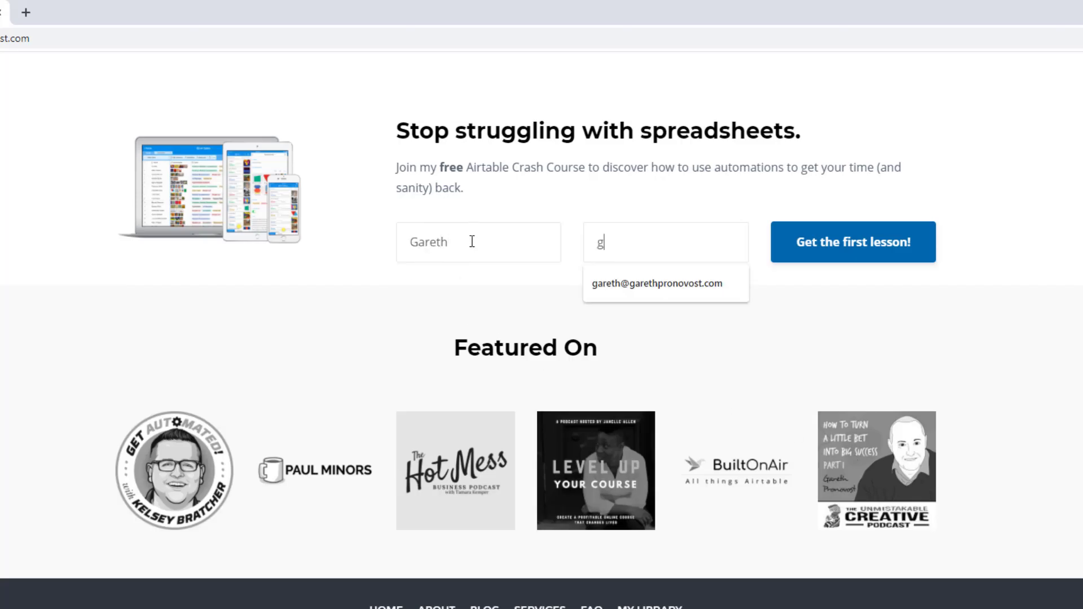
pyautogui.write('aret')
pyautogui.press('Down')
pyautogui.press('Return')
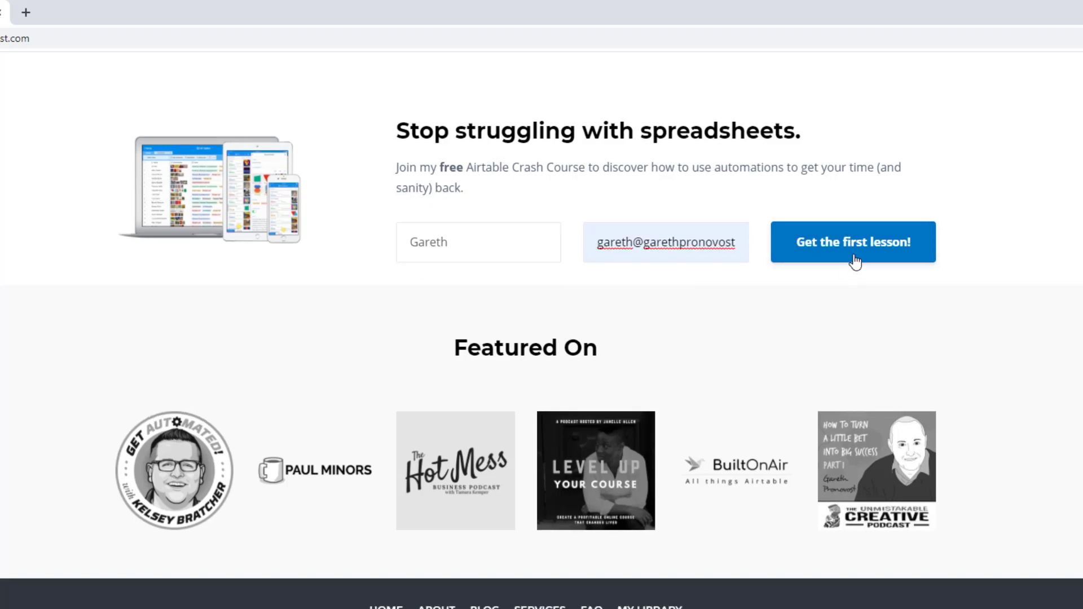
pyautogui.scroll(10, 855, 259)
pyautogui.scroll(10, 855, 260)
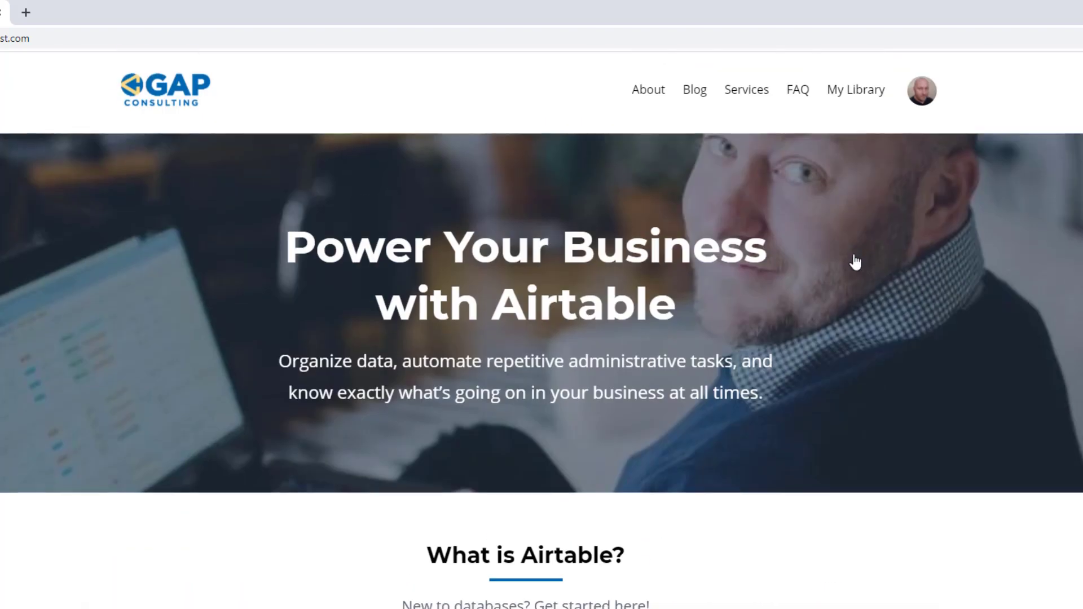
pyautogui.click(746, 93)
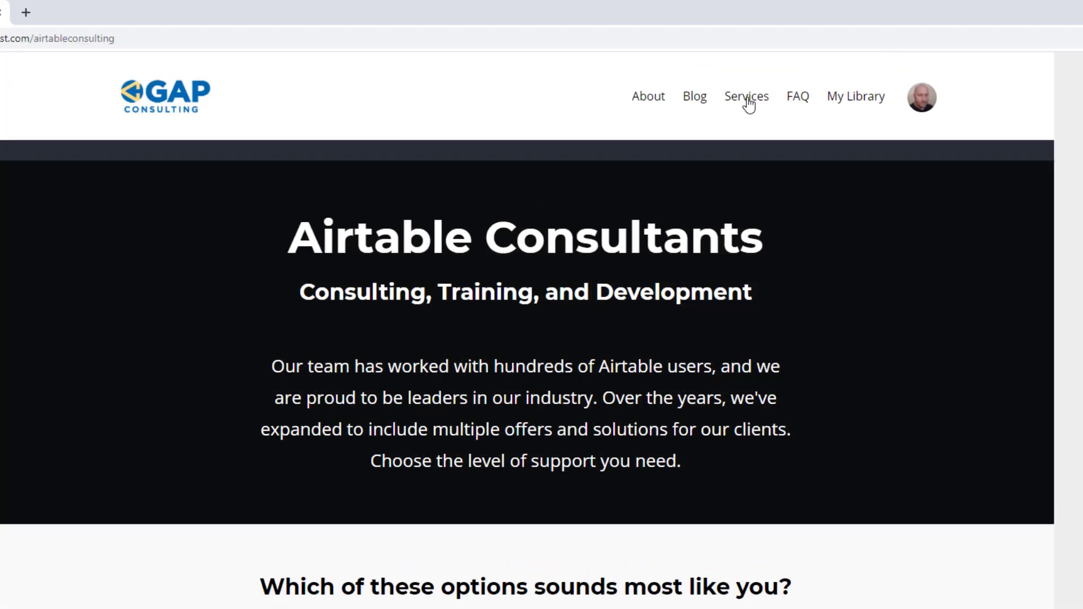
pyautogui.scroll(-5, 484, 245)
pyautogui.scroll(-2, 400, 379)
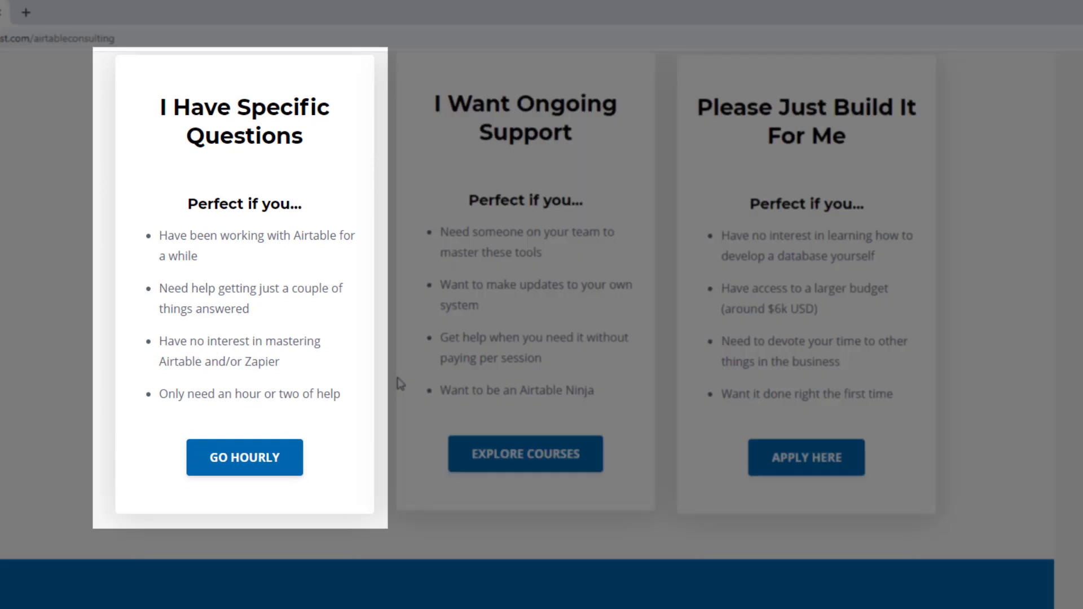